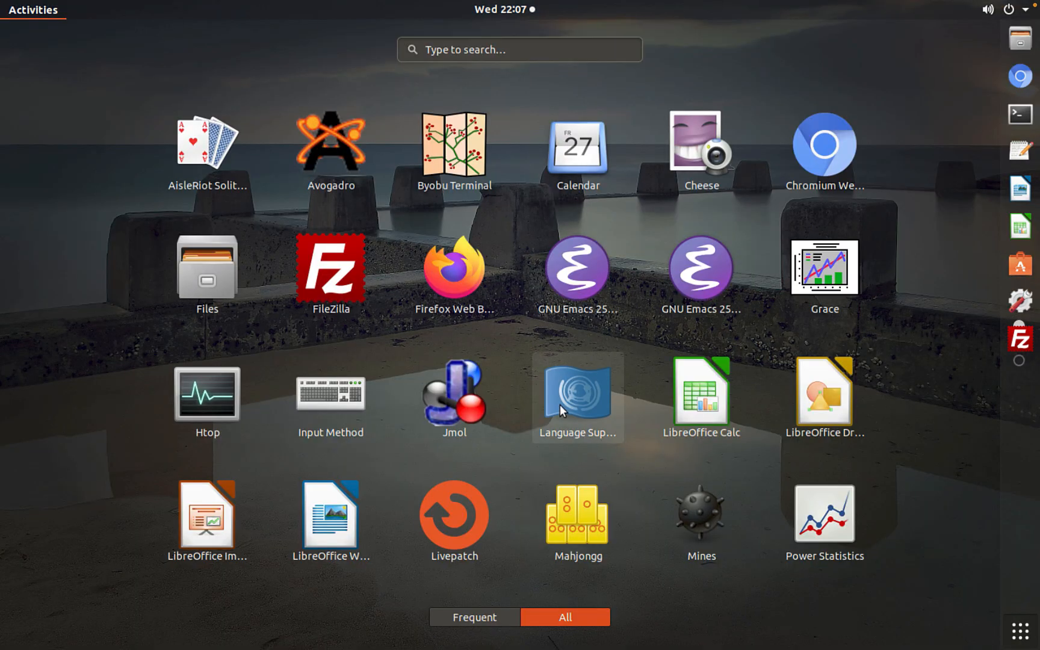
Launch Avogadro from the list of installed applications
{"action": "left_click", "coordinate": [335, 144]}
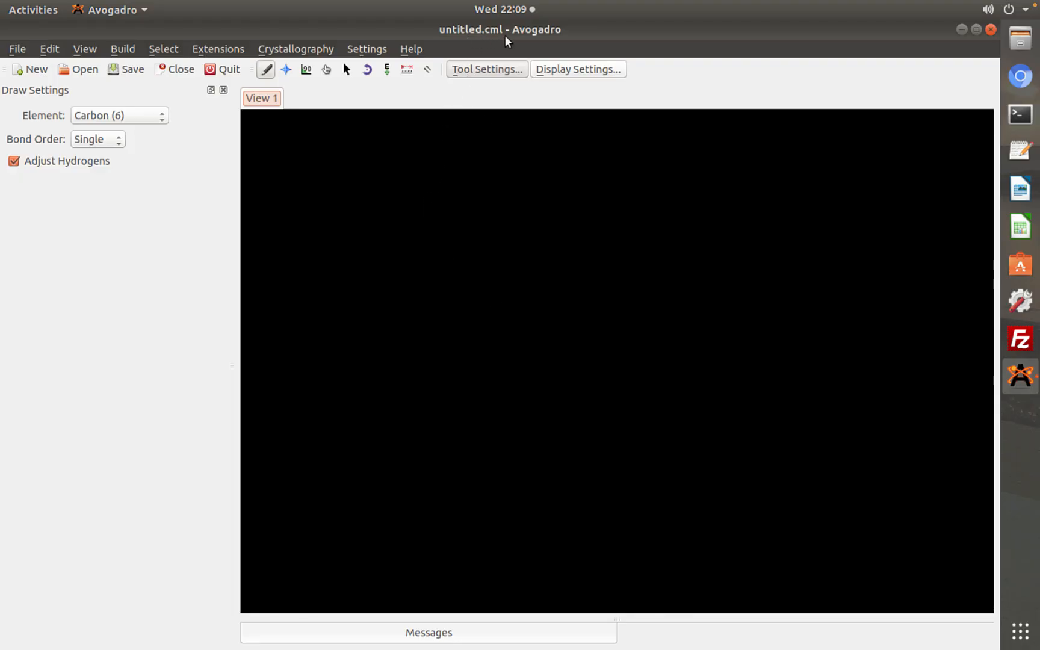
{"action": "left_click", "coordinate": [17, 50]}
{"action": "left_click", "coordinate": [18, 50]}
{"action": "left_click", "coordinate": [17, 50]}
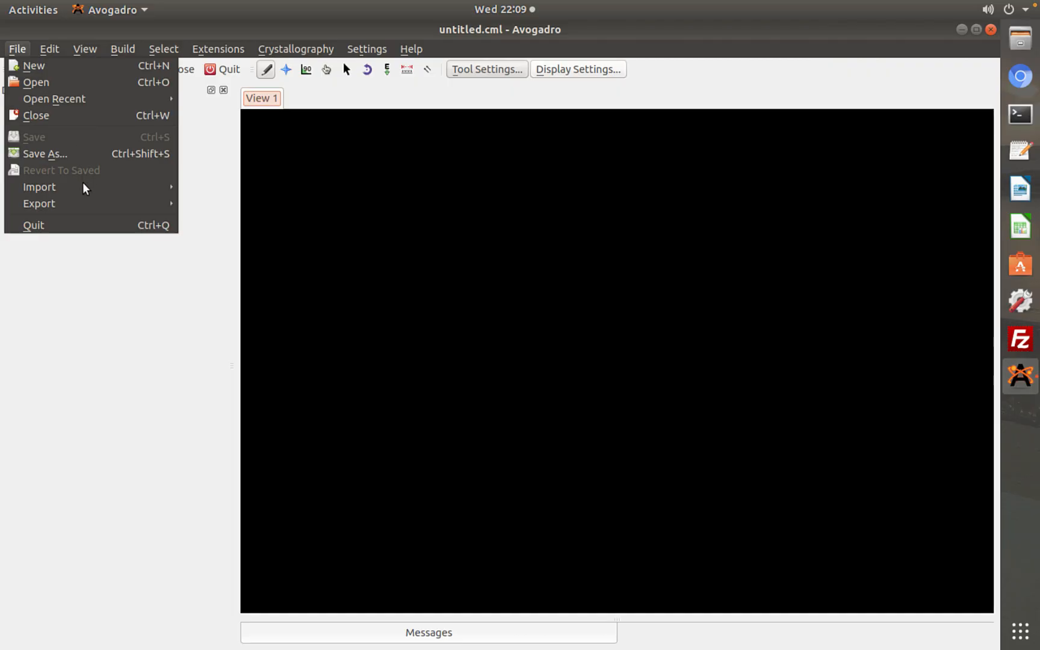
{"action": "mouse_move", "coordinate": [84, 189]}
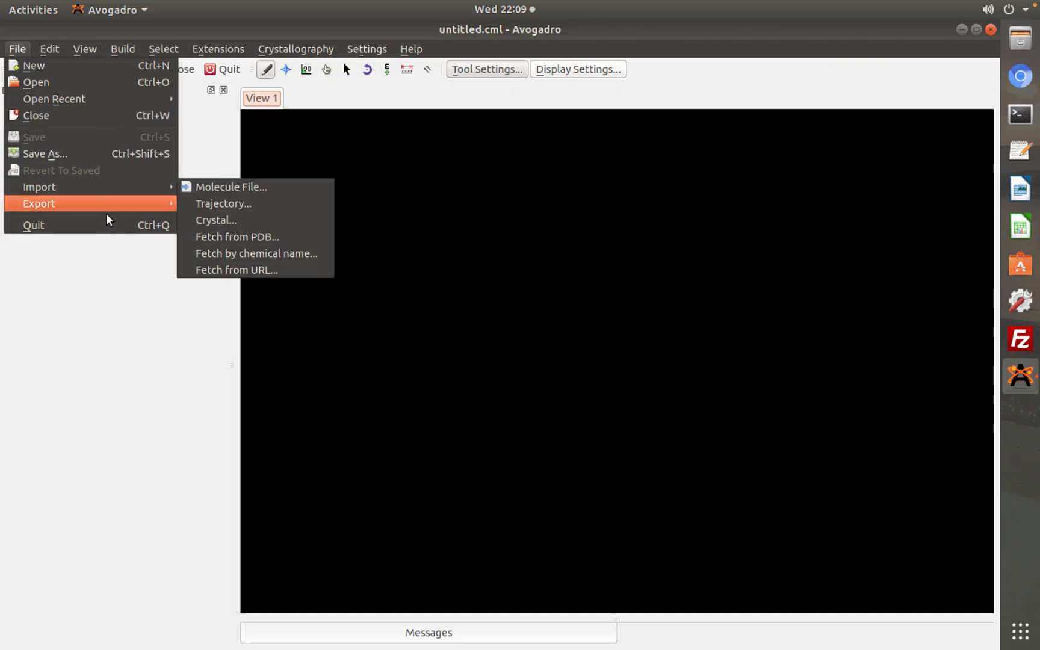
{"action": "mouse_move", "coordinate": [106, 214]}
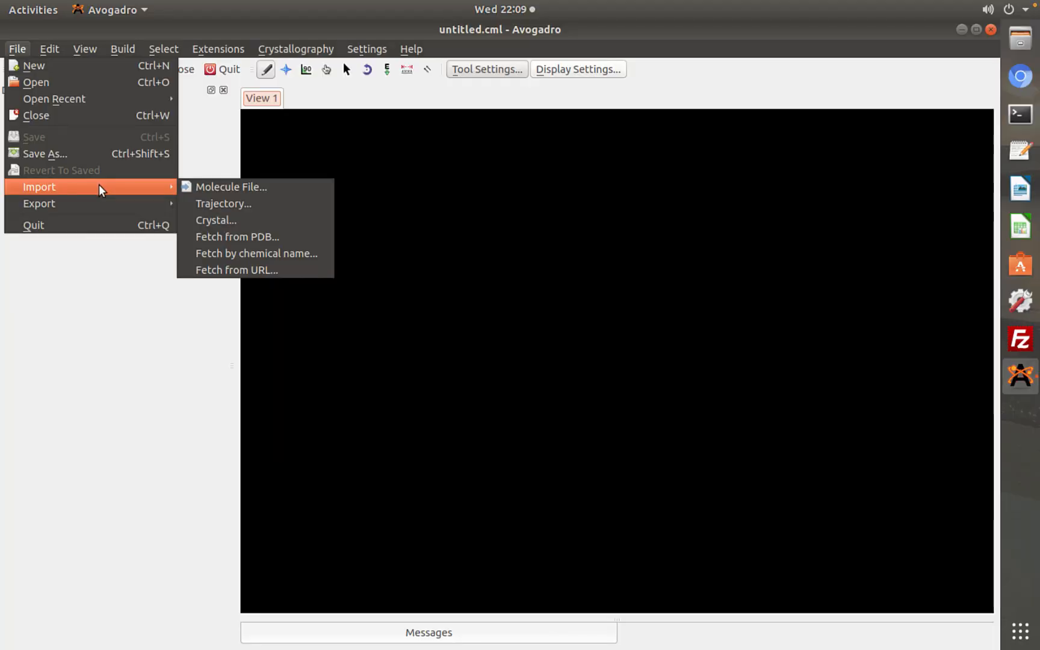
{"action": "left_click", "coordinate": [52, 47]}
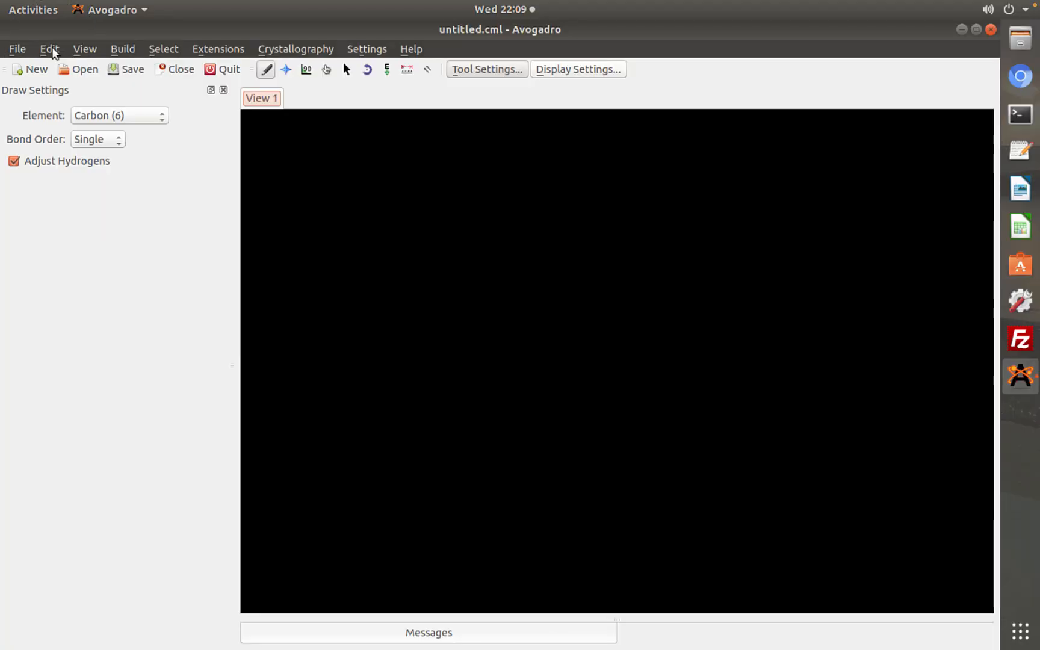
{"action": "left_click", "coordinate": [51, 47]}
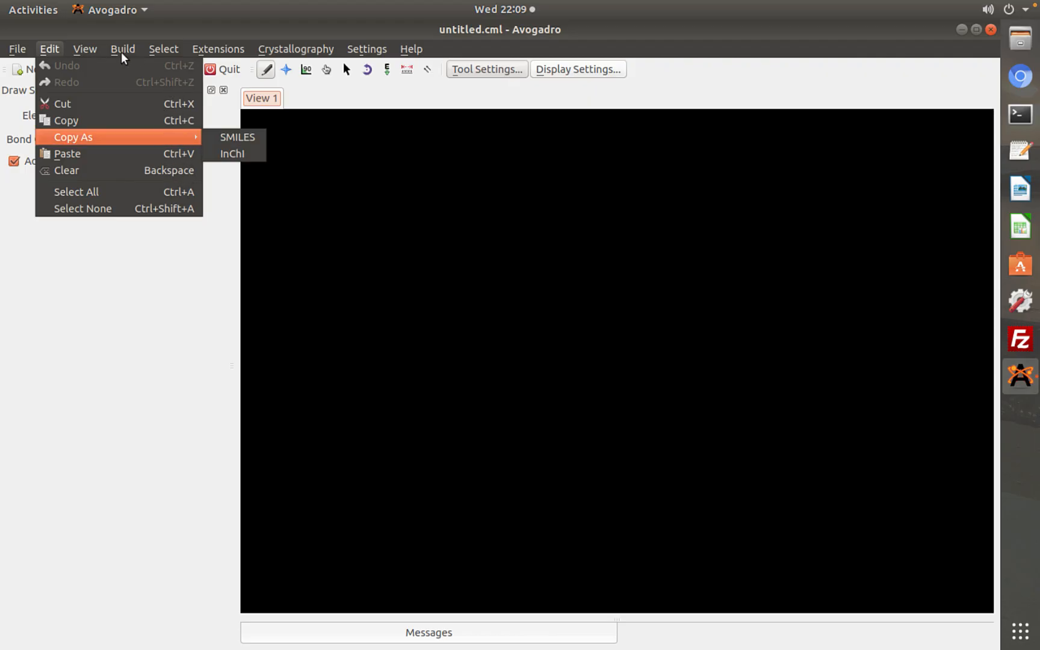
{"action": "left_click", "coordinate": [91, 50]}
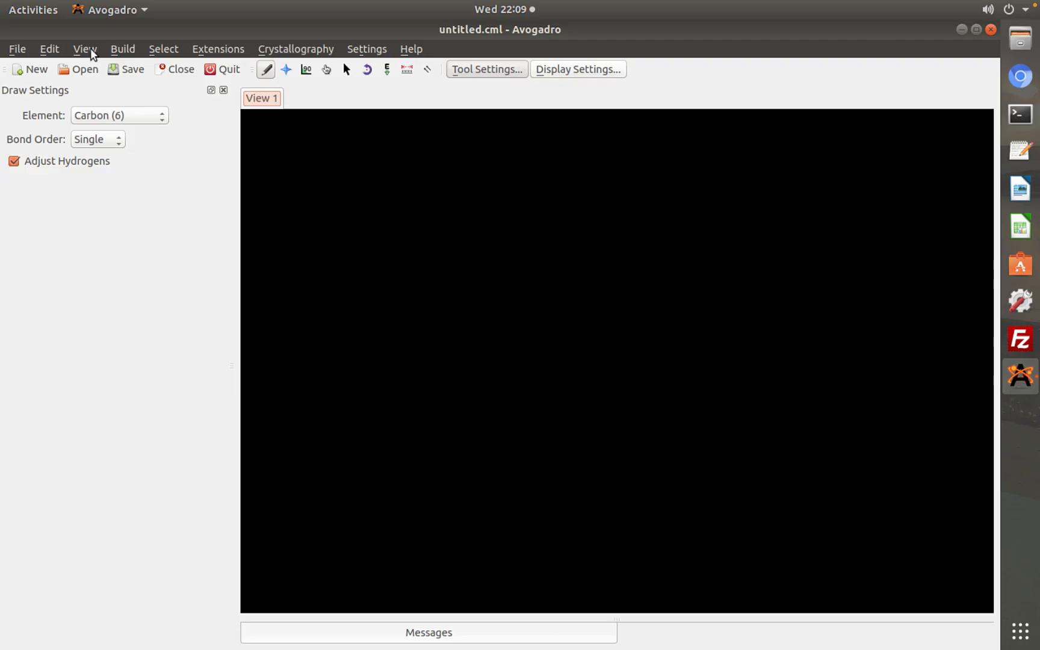
{"action": "left_click", "coordinate": [91, 51]}
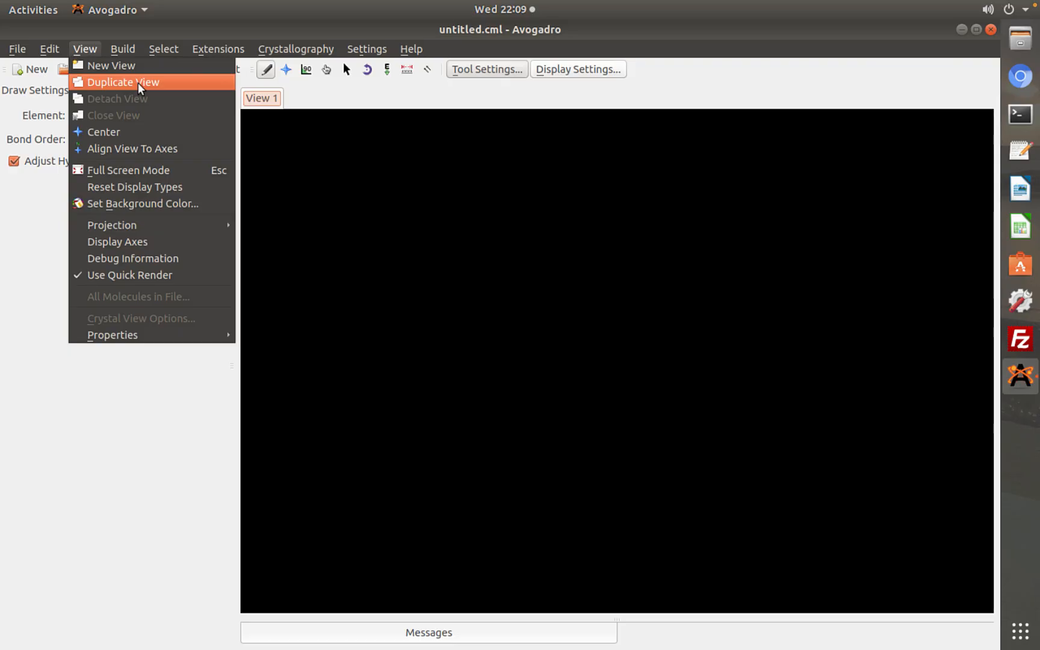
{"action": "mouse_move", "coordinate": [123, 52]}
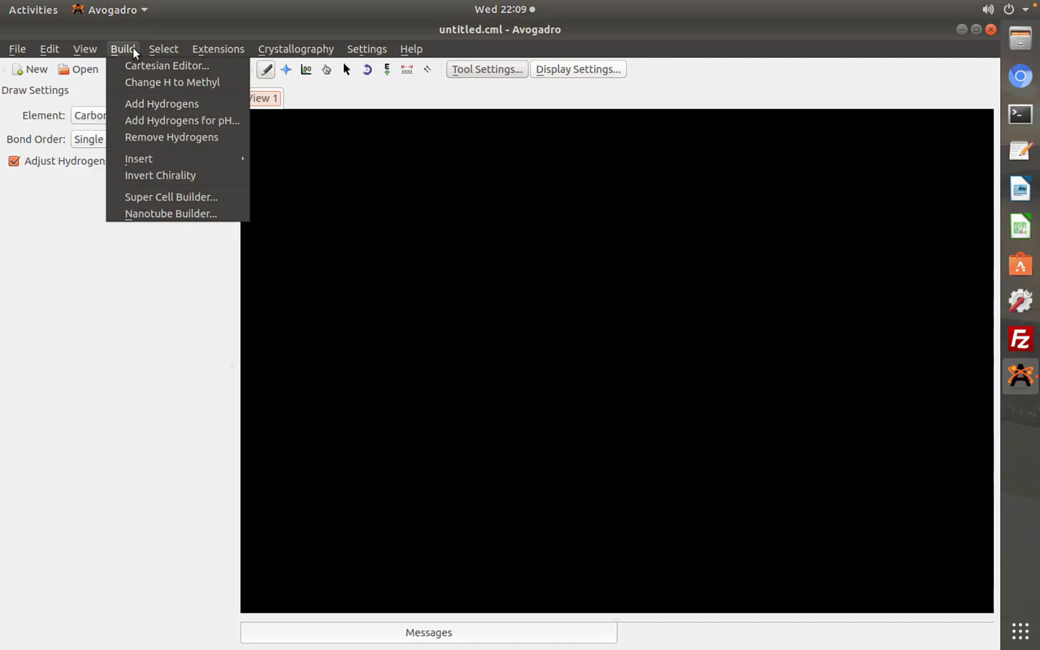
{"action": "mouse_move", "coordinate": [160, 48]}
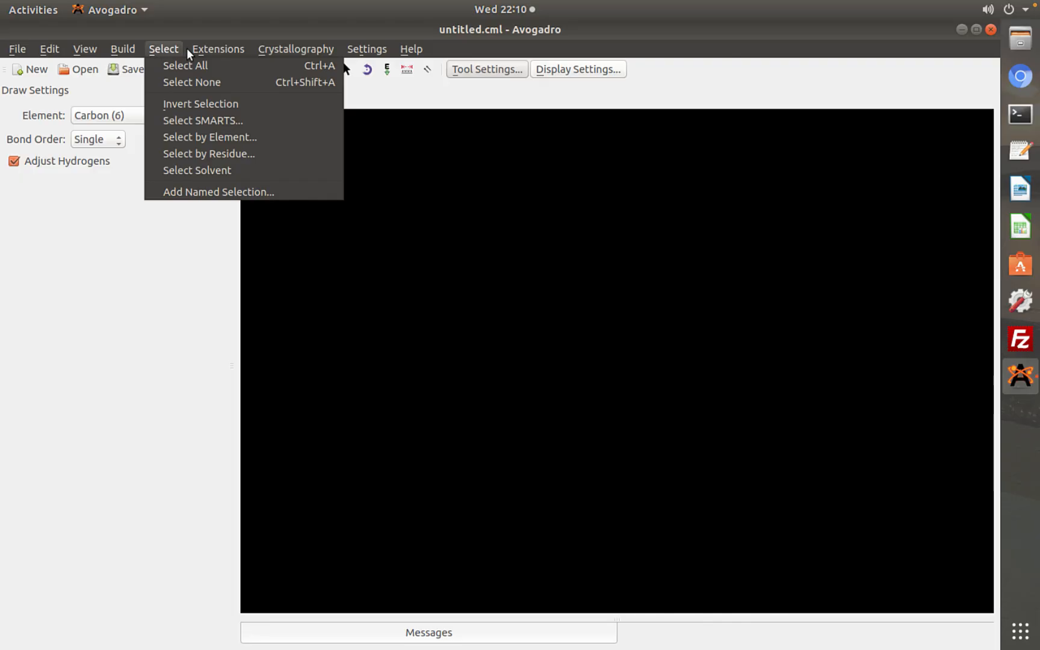
{"action": "left_click", "coordinate": [215, 48]}
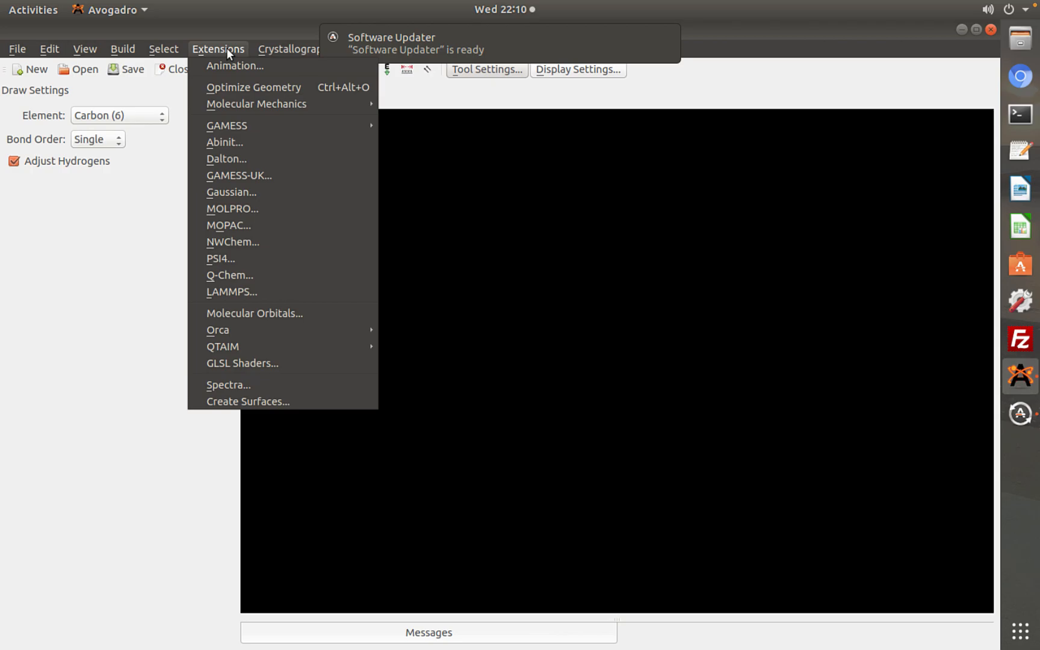
{"action": "mouse_move", "coordinate": [292, 41]}
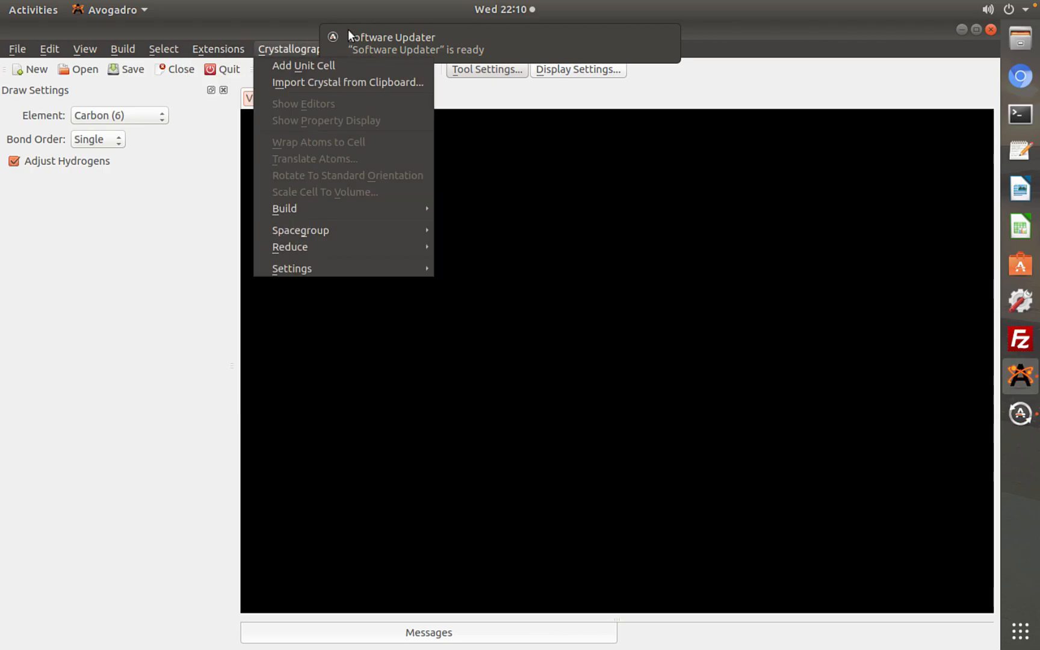
{"action": "left_click", "coordinate": [333, 25]}
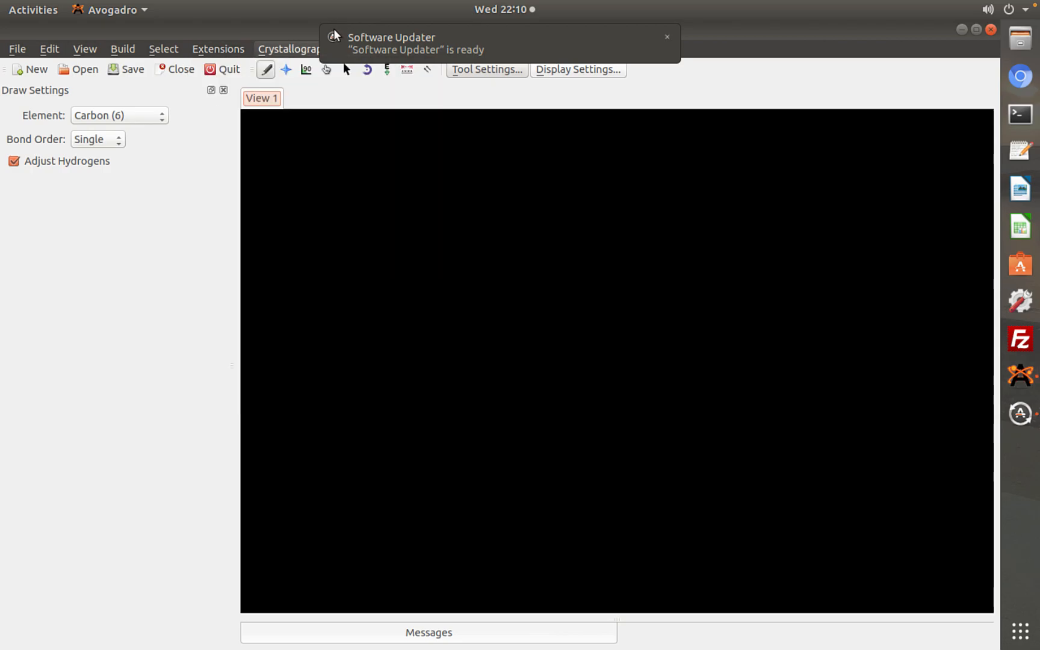
{"action": "left_click", "coordinate": [666, 36]}
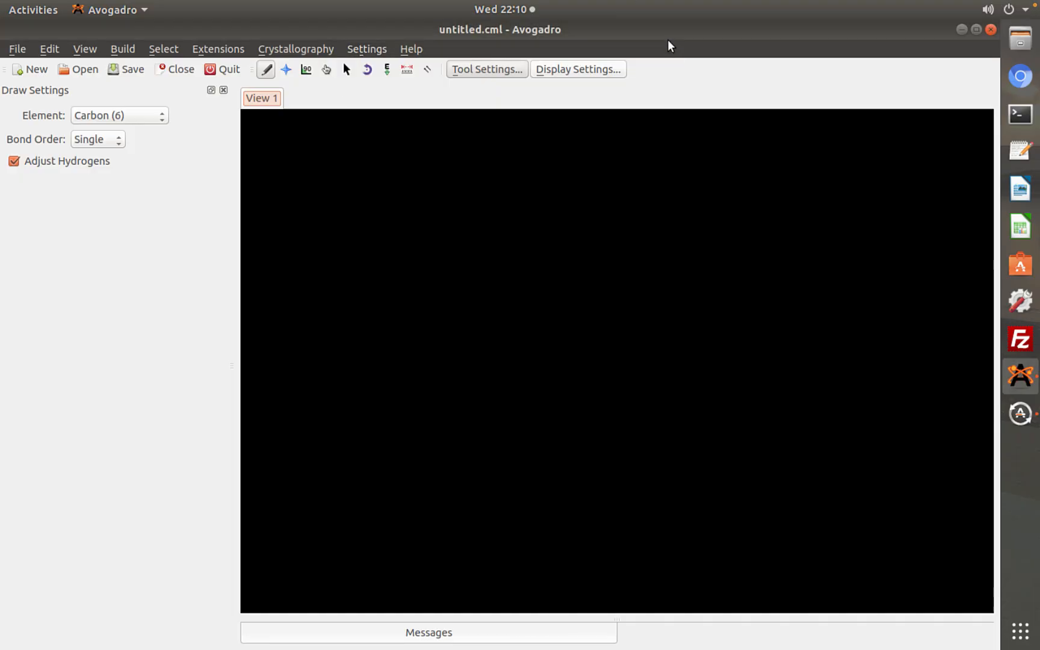
{"action": "left_click", "coordinate": [366, 49]}
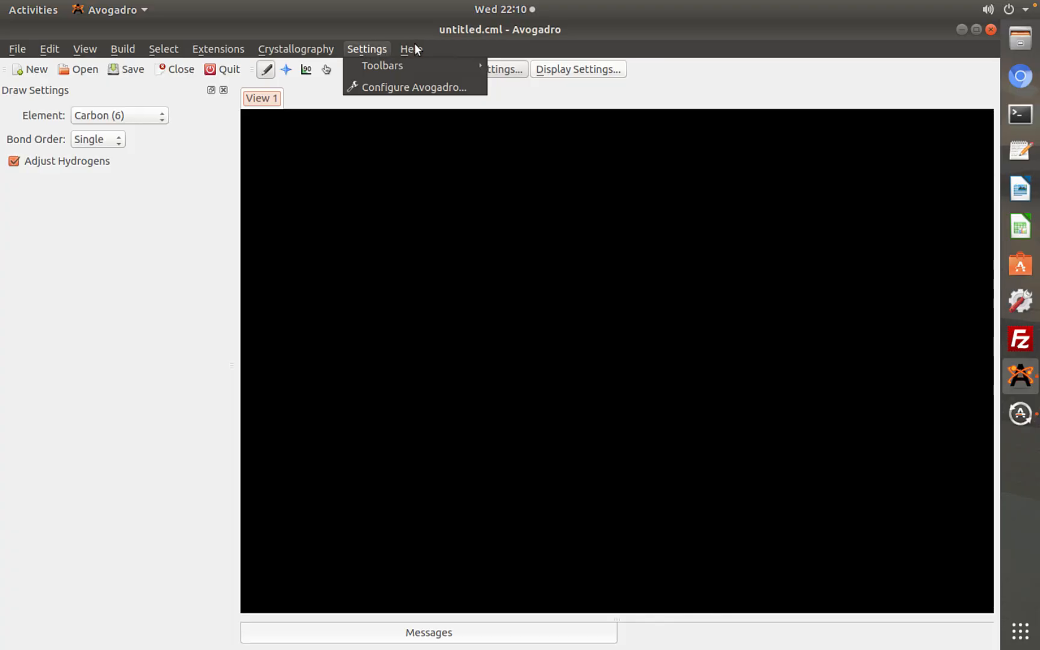
{"action": "mouse_move", "coordinate": [415, 47]}
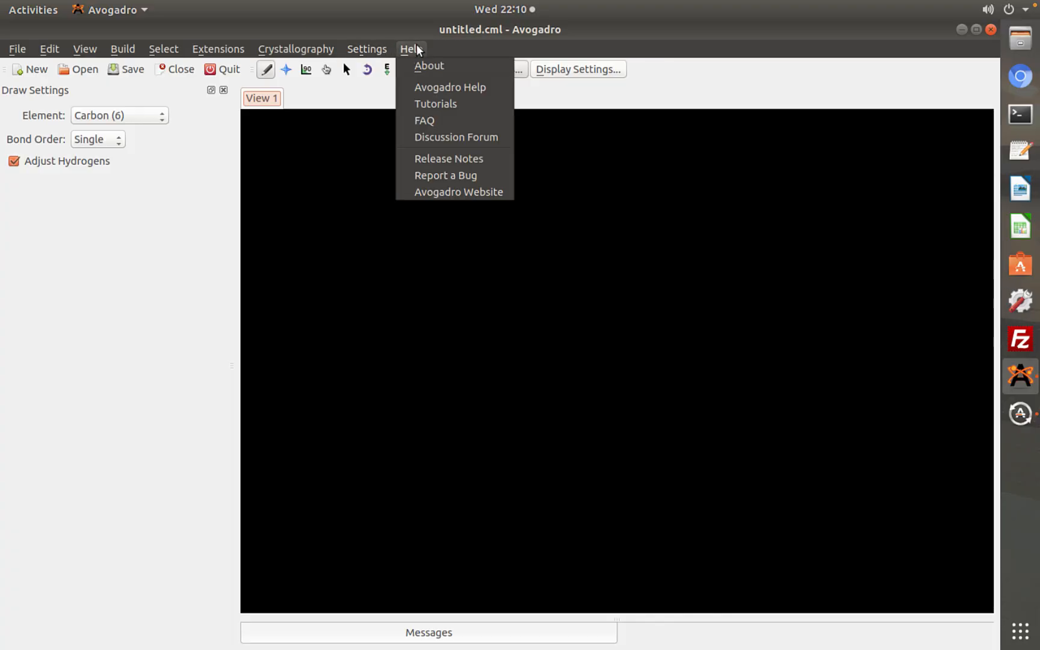
{"action": "left_click", "coordinate": [182, 213]}
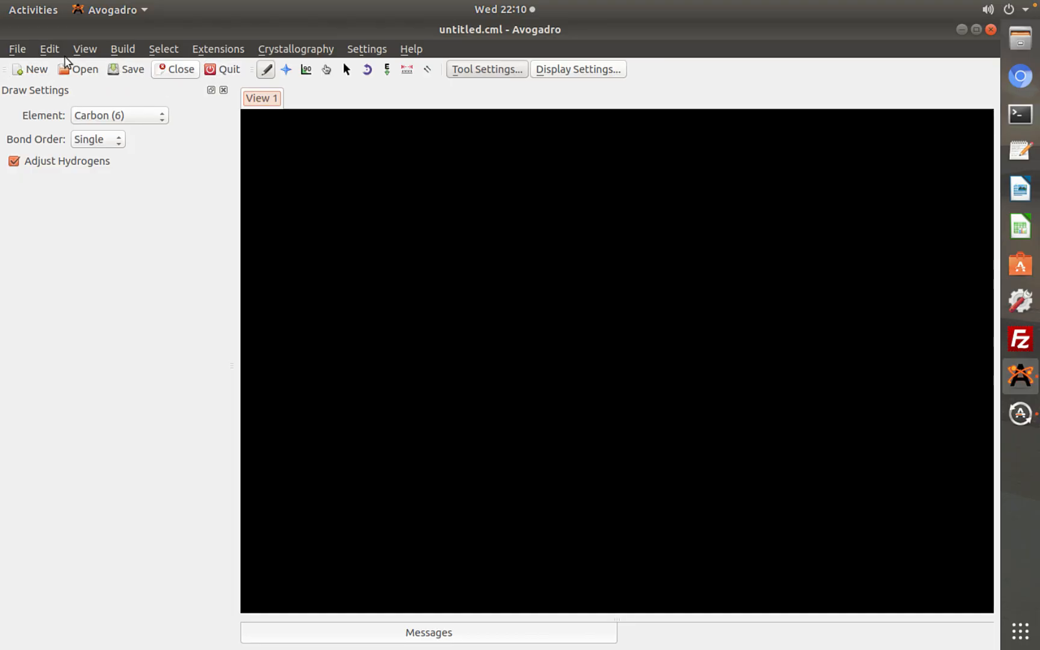
{"action": "left_click", "coordinate": [19, 50]}
{"action": "left_click", "coordinate": [207, 183]}
Draw two separate carbon atoms with automatically adjusted hydrogens in the empty view, forming two methane molecules
{"action": "left_click", "coordinate": [597, 326]}
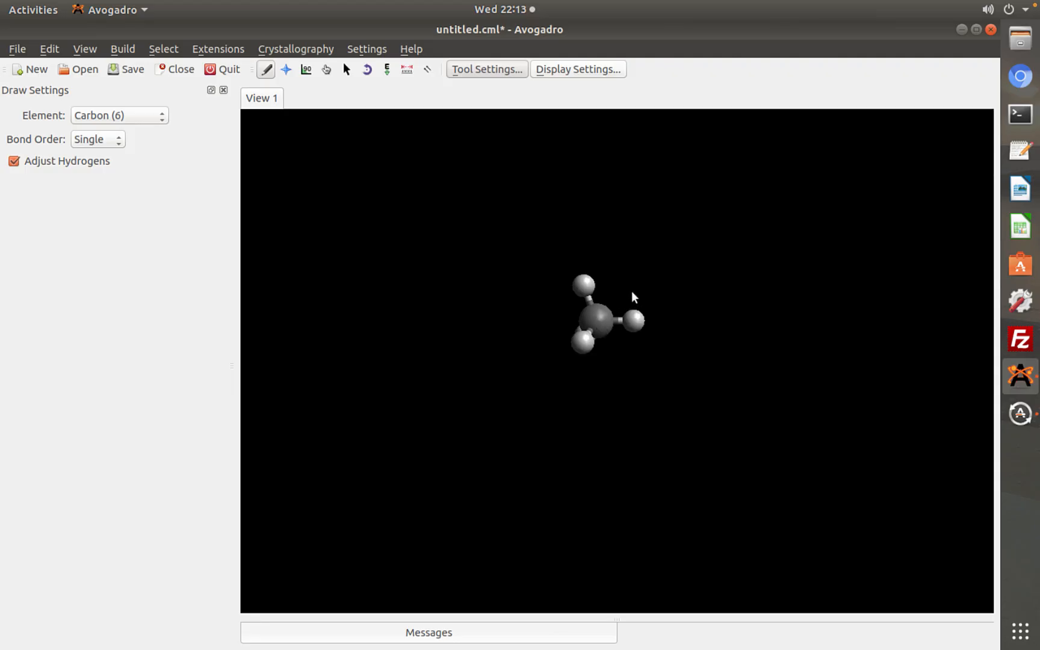
{"action": "left_click", "coordinate": [683, 259]}
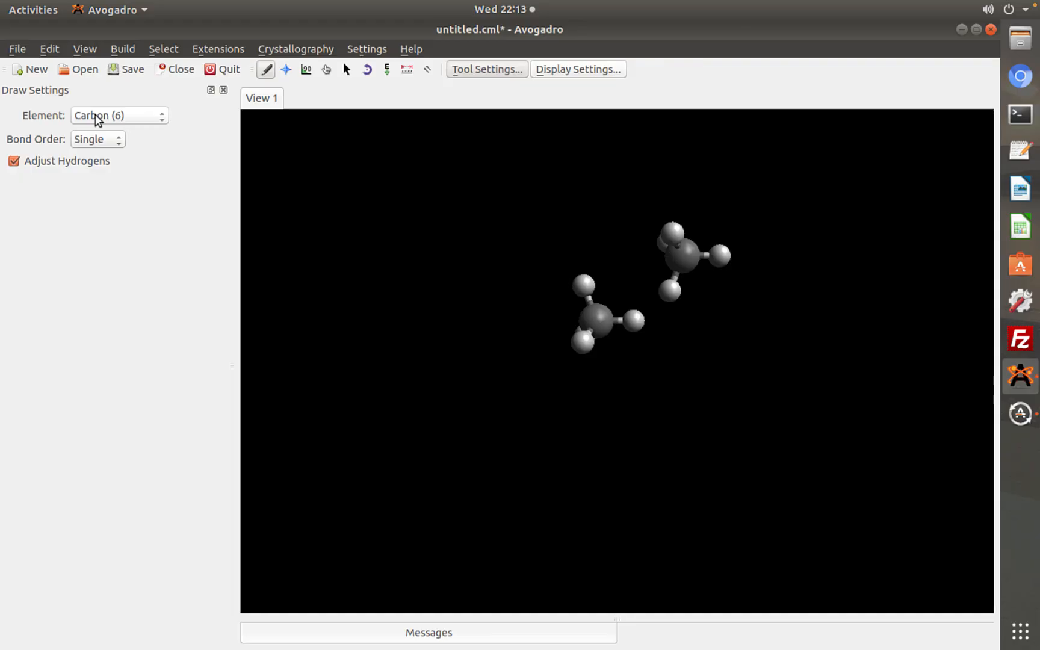
Turn off automatic hydrogen adjustment and place a bare carbon atom below the two methane molecules
{"action": "left_click", "coordinate": [58, 164]}
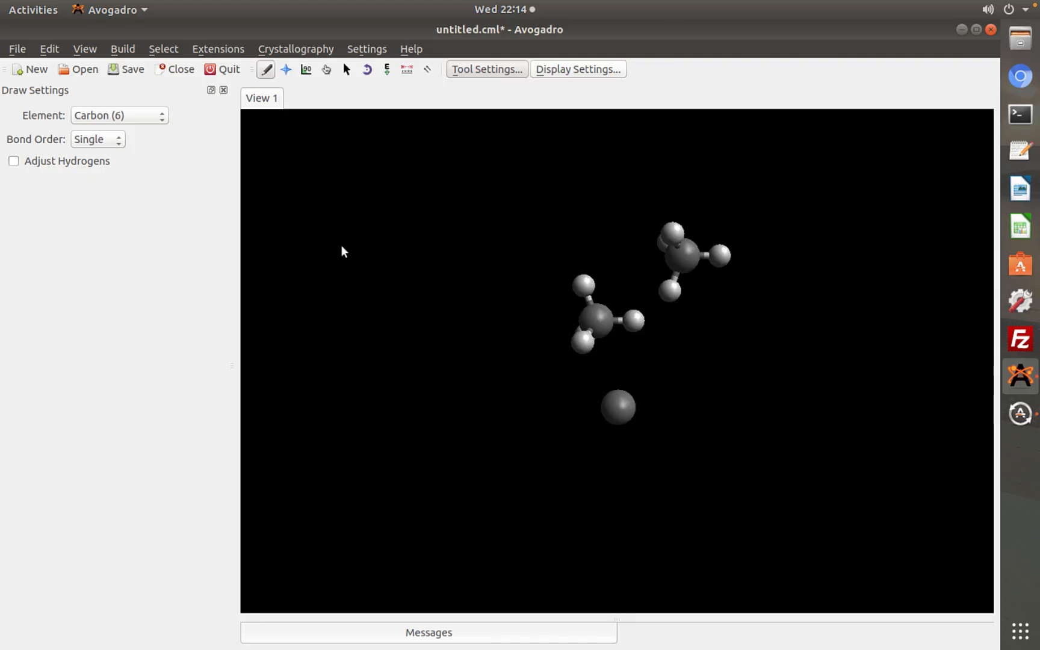
{"action": "left_click", "coordinate": [100, 141]}
{"action": "left_click", "coordinate": [105, 144]}
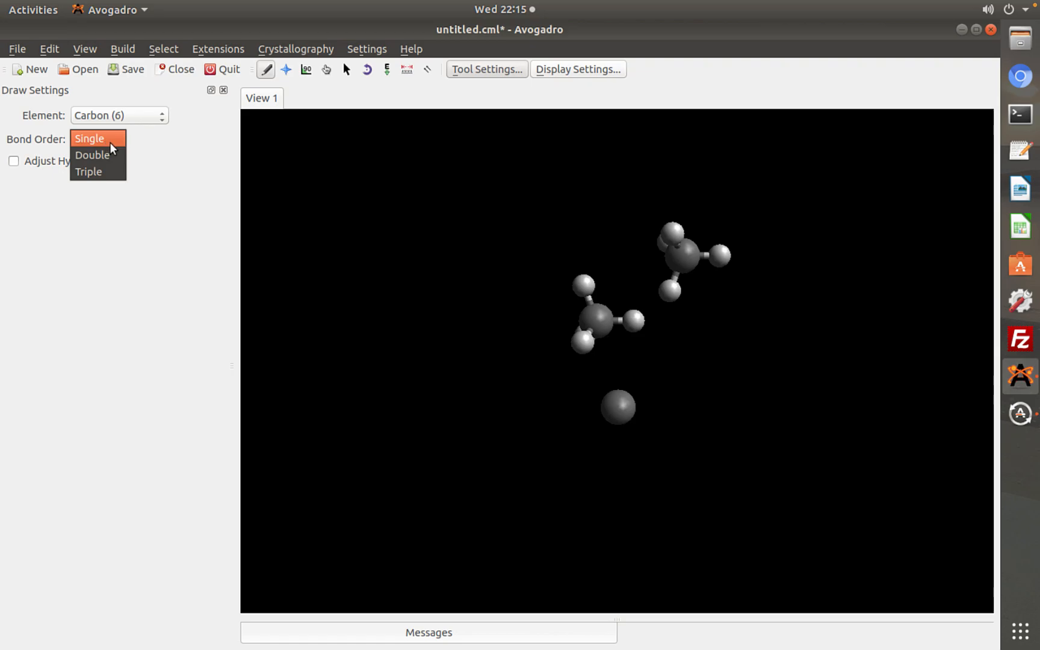
{"action": "left_click", "coordinate": [156, 155]}
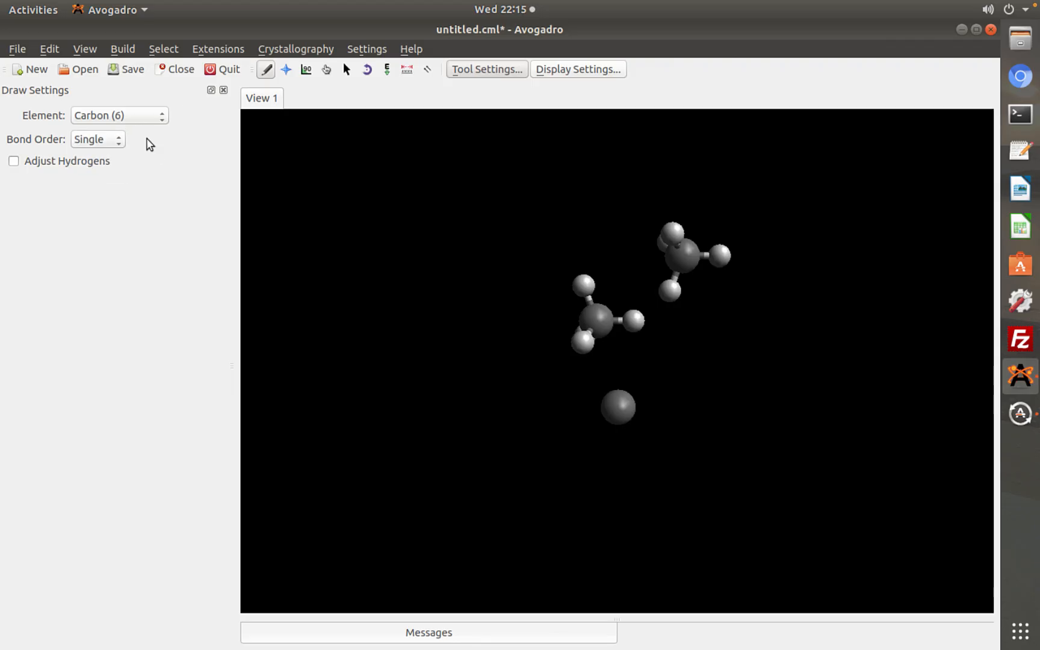
Set the drawing element to Oxygen (8) and draw two oxygen atoms single-bonded to the bare carbon atom
{"action": "left_click", "coordinate": [126, 112]}
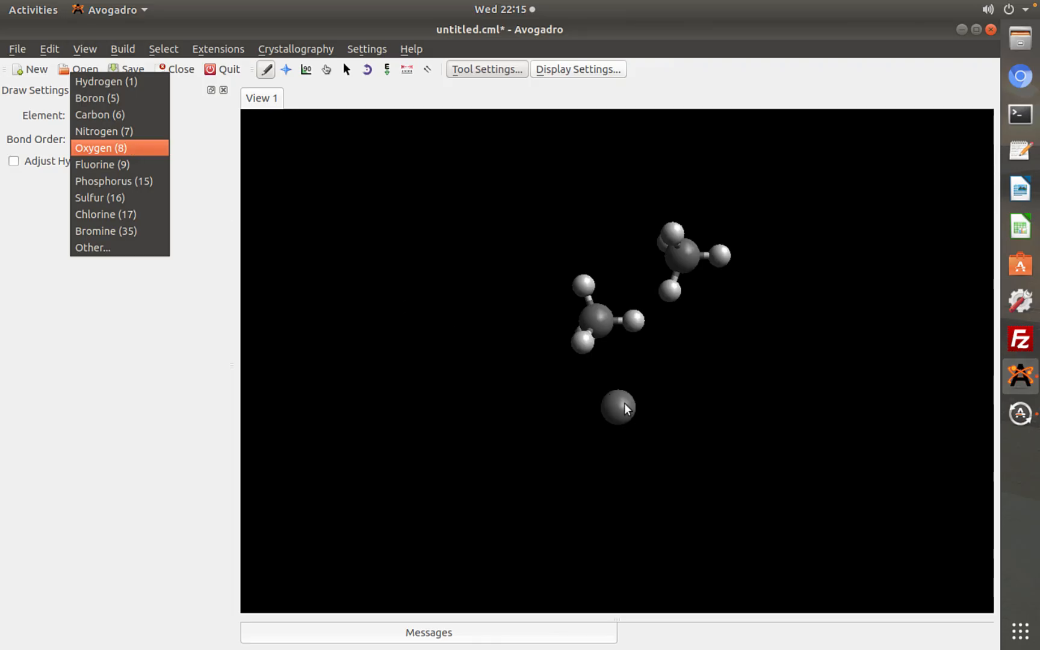
{"action": "left_click", "coordinate": [110, 148]}
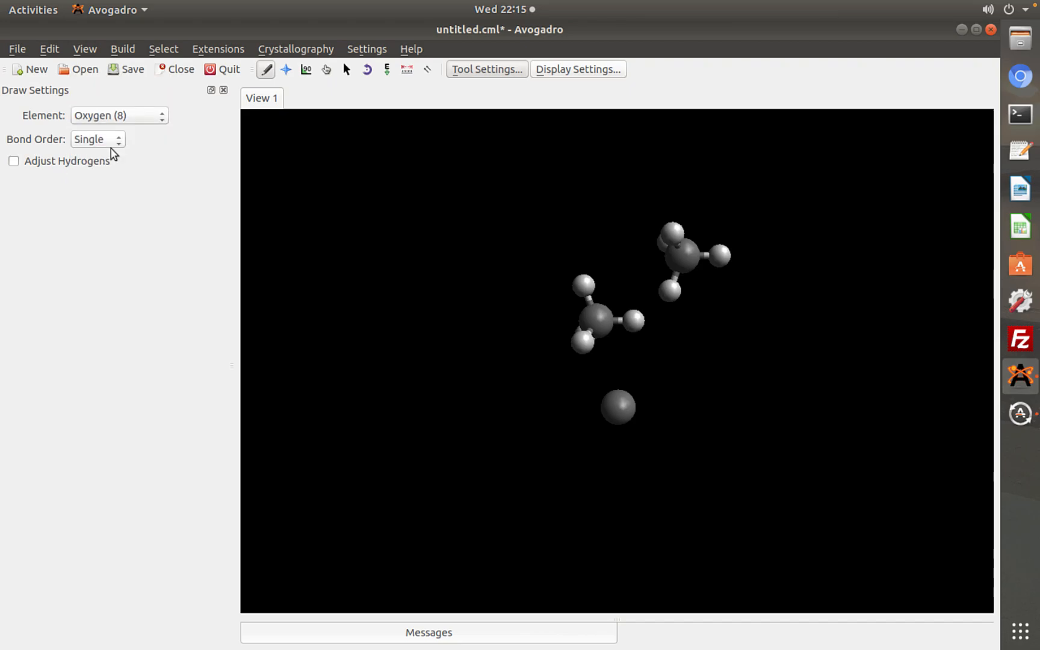
{"action": "left_click", "coordinate": [620, 407]}
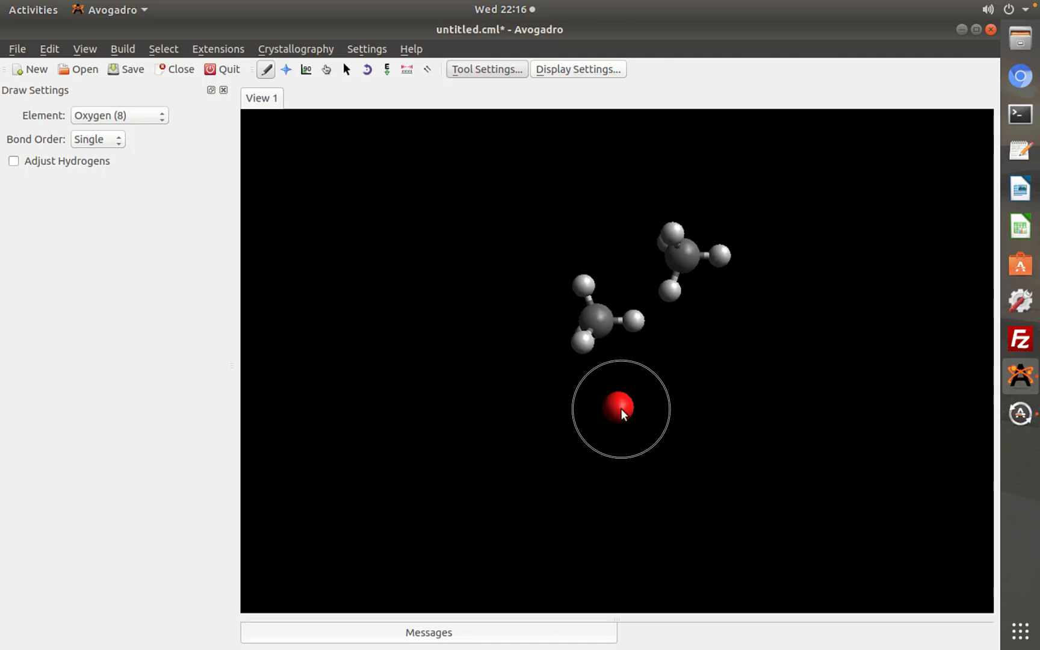
{"action": "left_click_drag", "start_coordinate": [647, 435], "coordinate": [647, 435]}
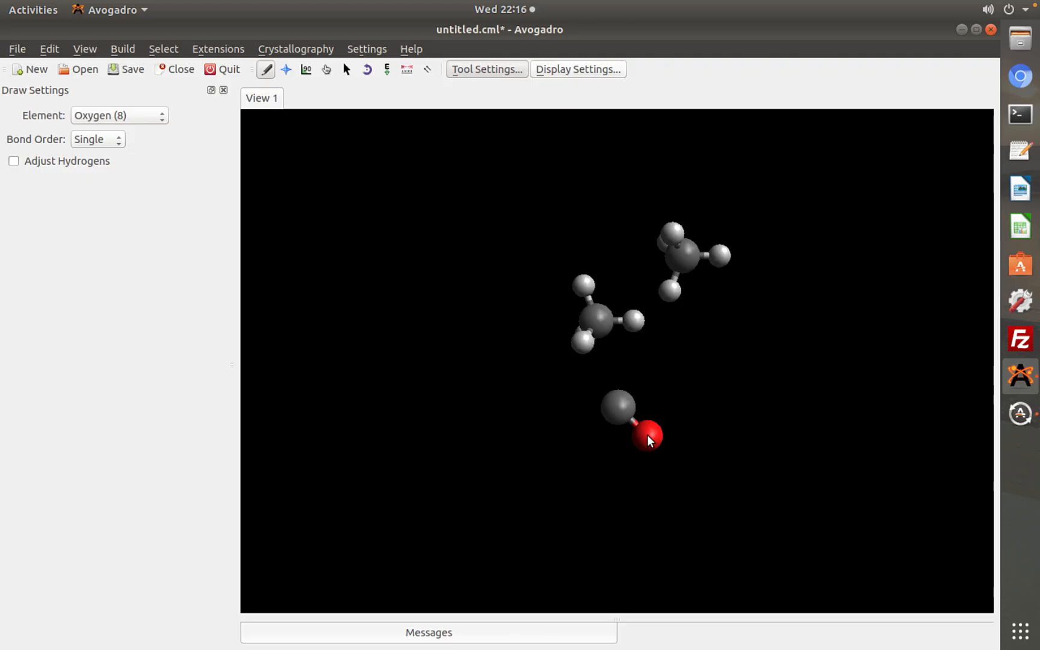
{"action": "left_click", "coordinate": [622, 403]}
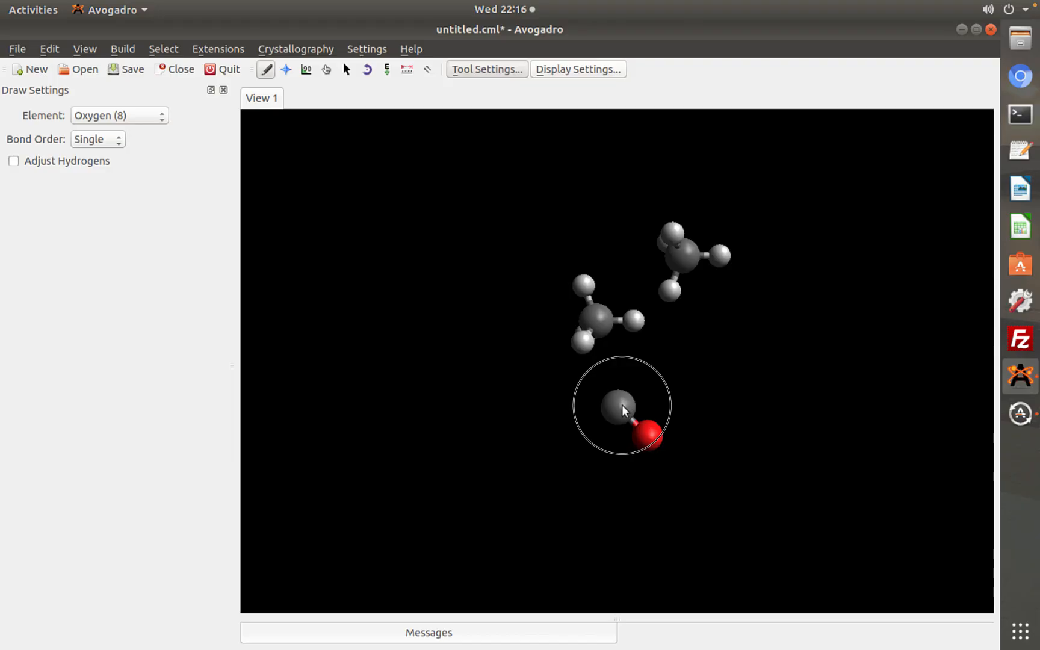
{"action": "left_click", "coordinate": [616, 420]}
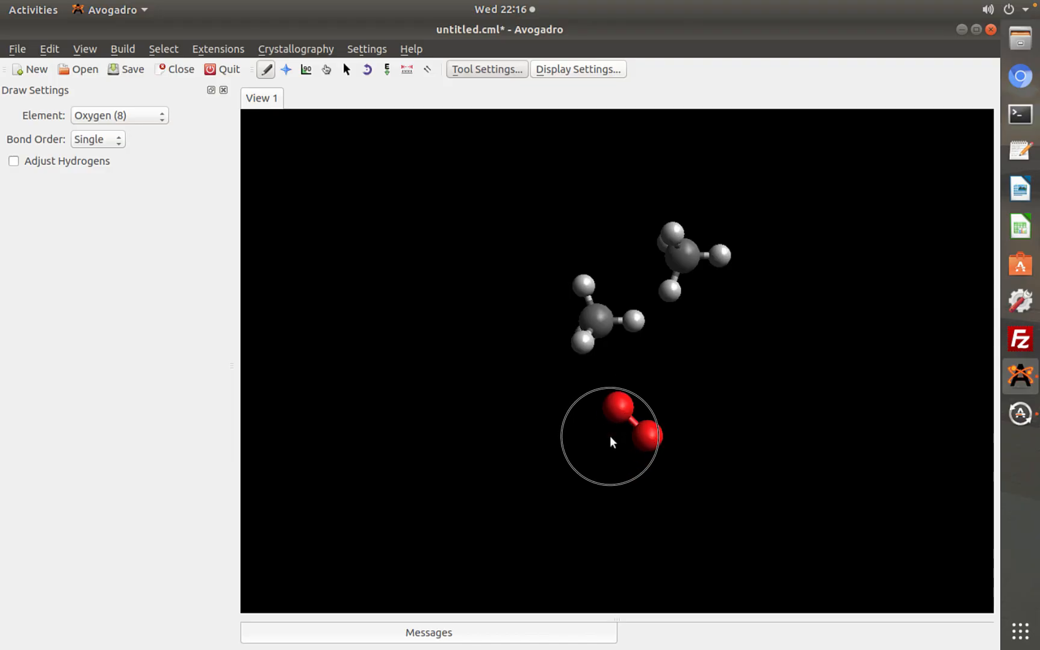
{"action": "left_click", "coordinate": [610, 438]}
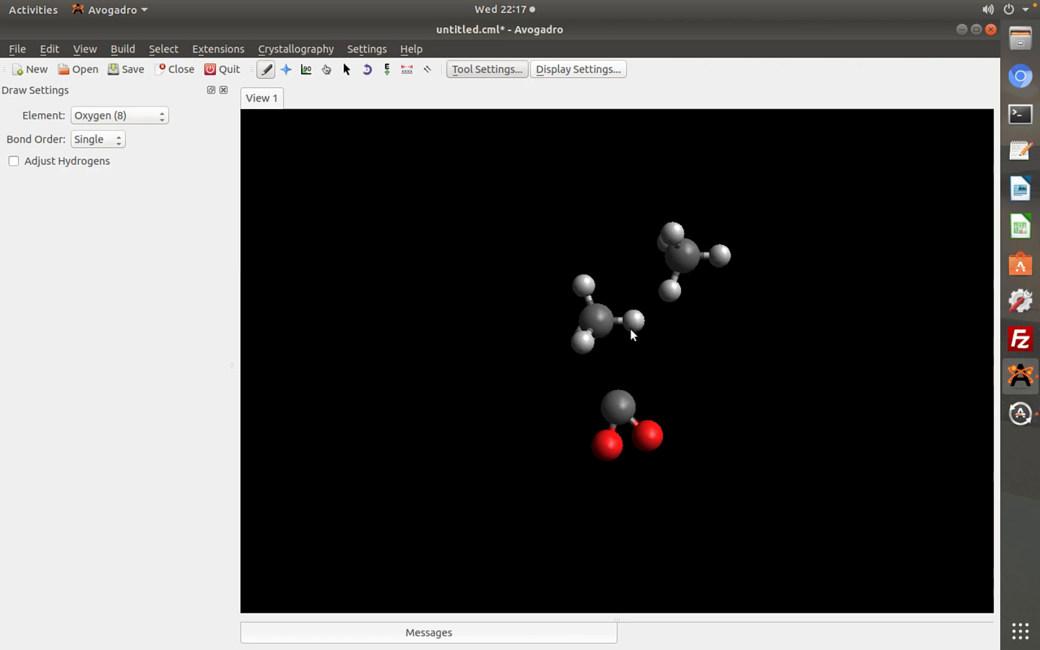
Delete all atoms of both methane molecules, keeping only the carbon with its two bonded oxygens
{"action": "right_click", "coordinate": [598, 314]}
{"action": "right_click", "coordinate": [587, 329]}
{"action": "right_click", "coordinate": [586, 338]}
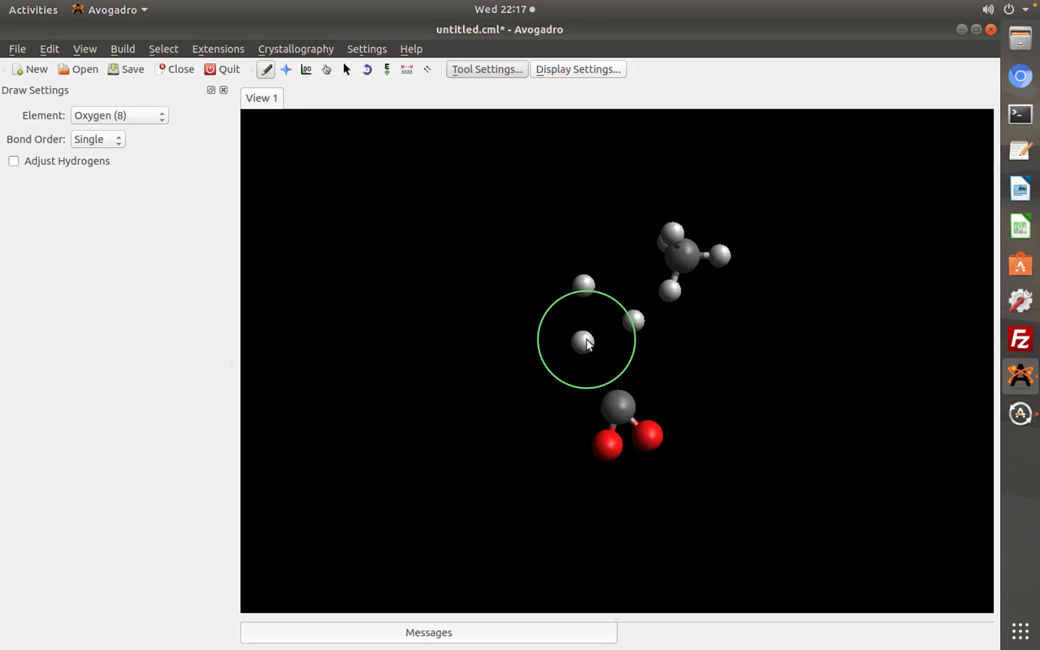
{"action": "right_click", "coordinate": [634, 321]}
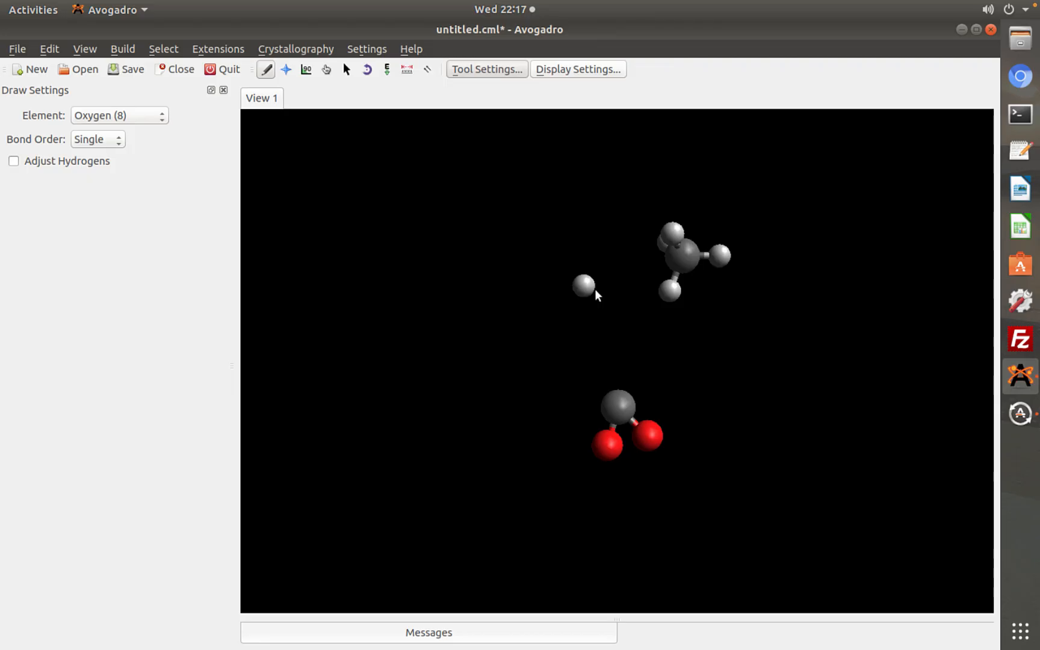
{"action": "right_click", "coordinate": [685, 255]}
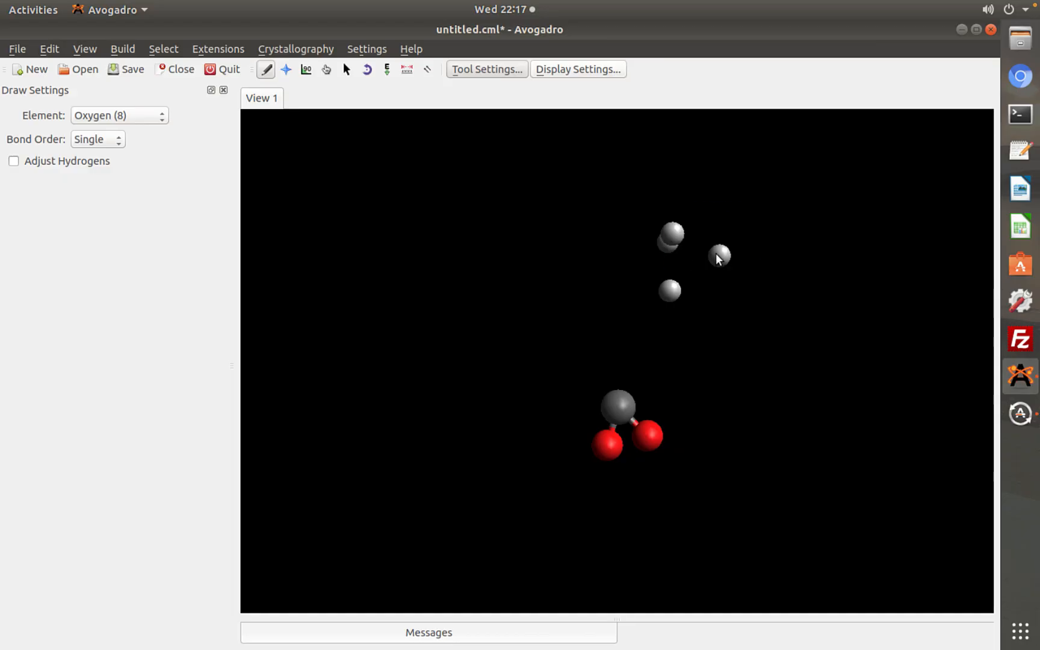
{"action": "right_click", "coordinate": [716, 253]}
{"action": "right_click", "coordinate": [670, 289]}
{"action": "right_click", "coordinate": [671, 239]}
{"action": "right_click", "coordinate": [671, 242]}
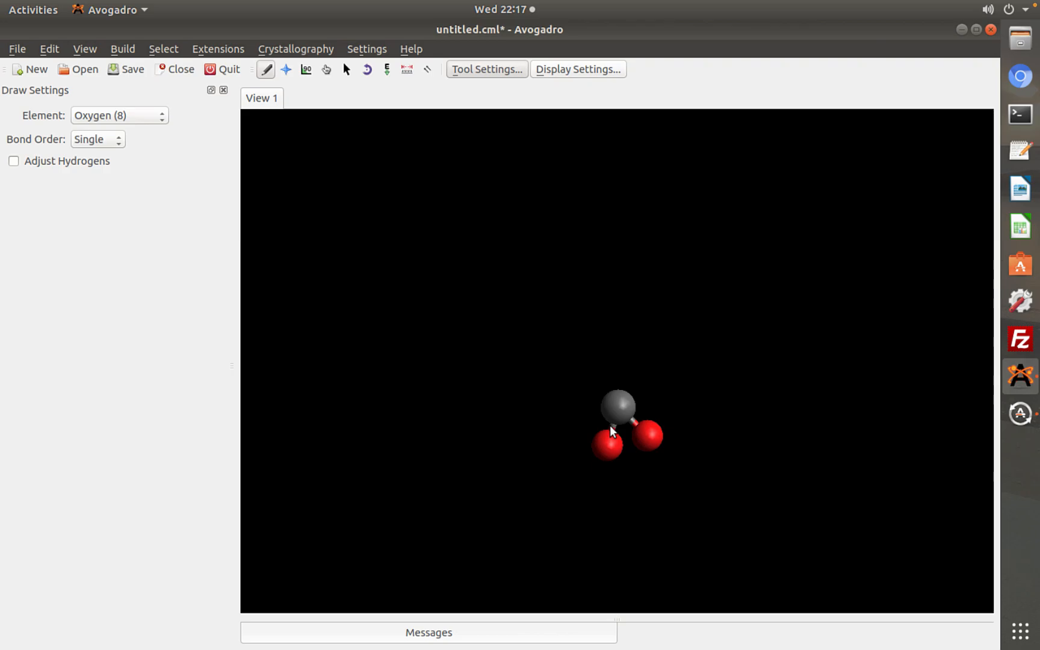
Rotate the view around the carbon and oxygen molecule with the Navigate tool to inspect it from different angles
{"action": "left_click", "coordinate": [287, 70]}
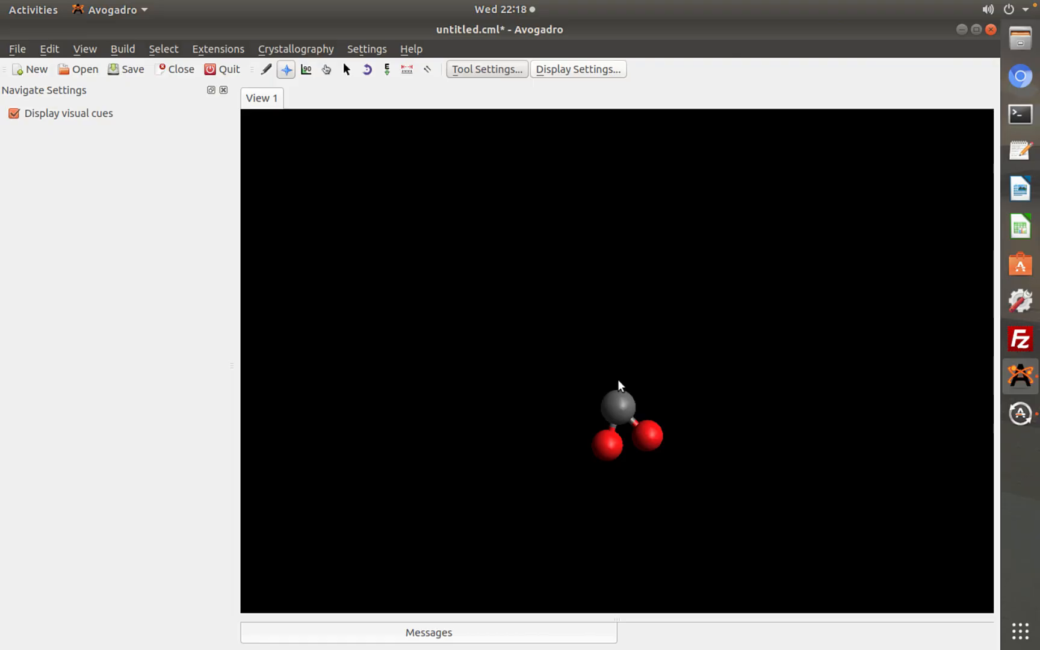
{"action": "left_click_drag", "start_coordinate": [617, 379], "coordinate": [875, 378]}
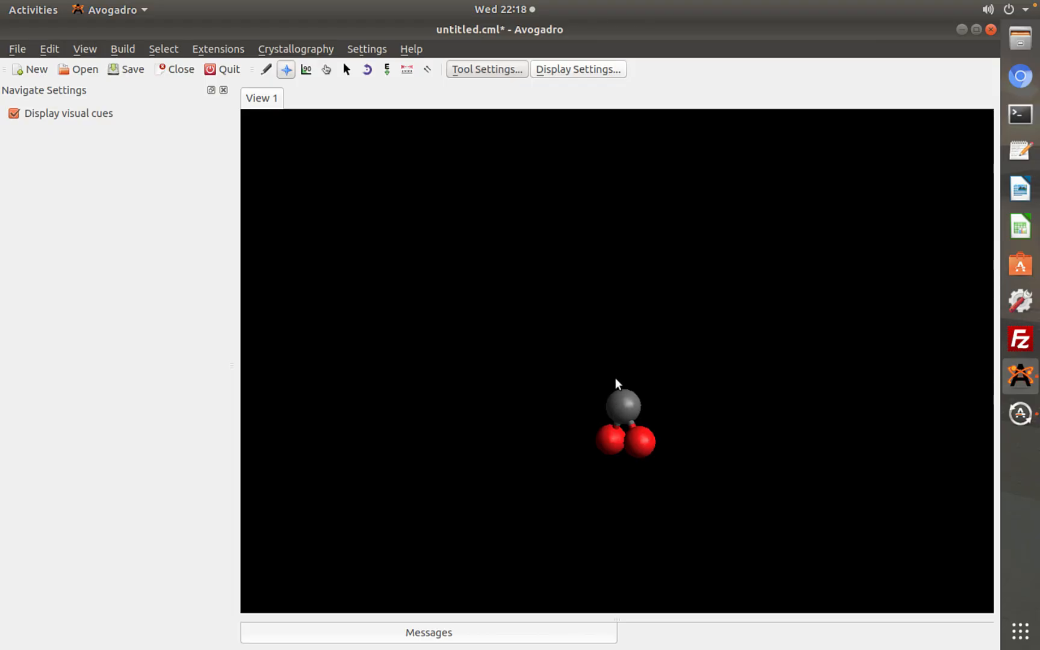
{"action": "left_click_drag", "start_coordinate": [615, 377], "coordinate": [766, 296]}
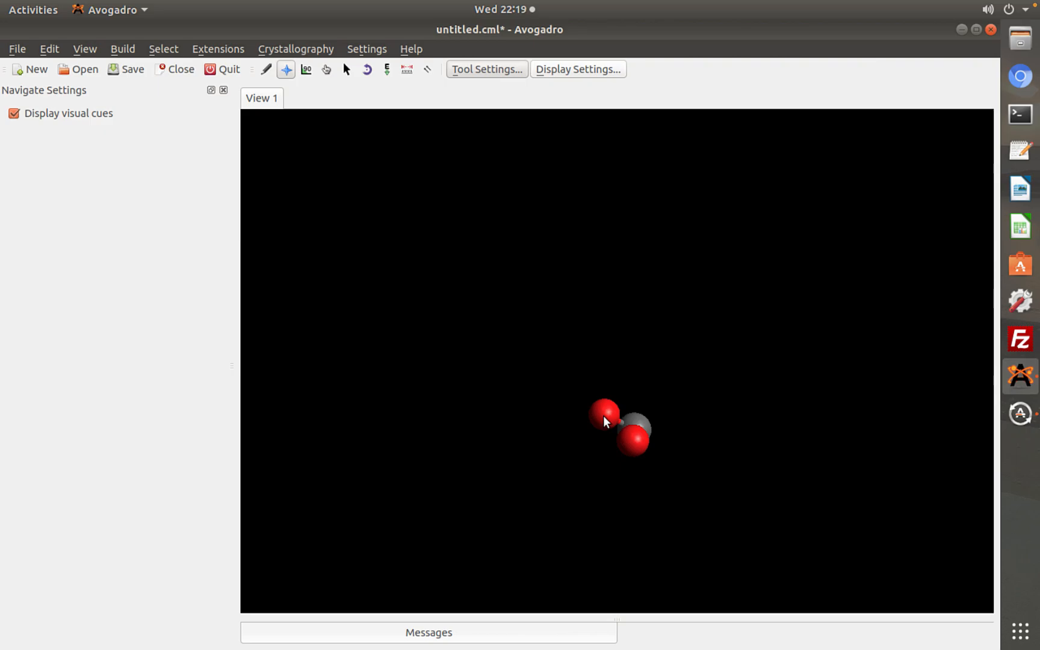
Examine the carbon with its two oxygens up close using the Navigate tool, rotating, enlarging and shifting the view
{"action": "left_click_drag", "start_coordinate": [603, 416], "coordinate": [852, 284]}
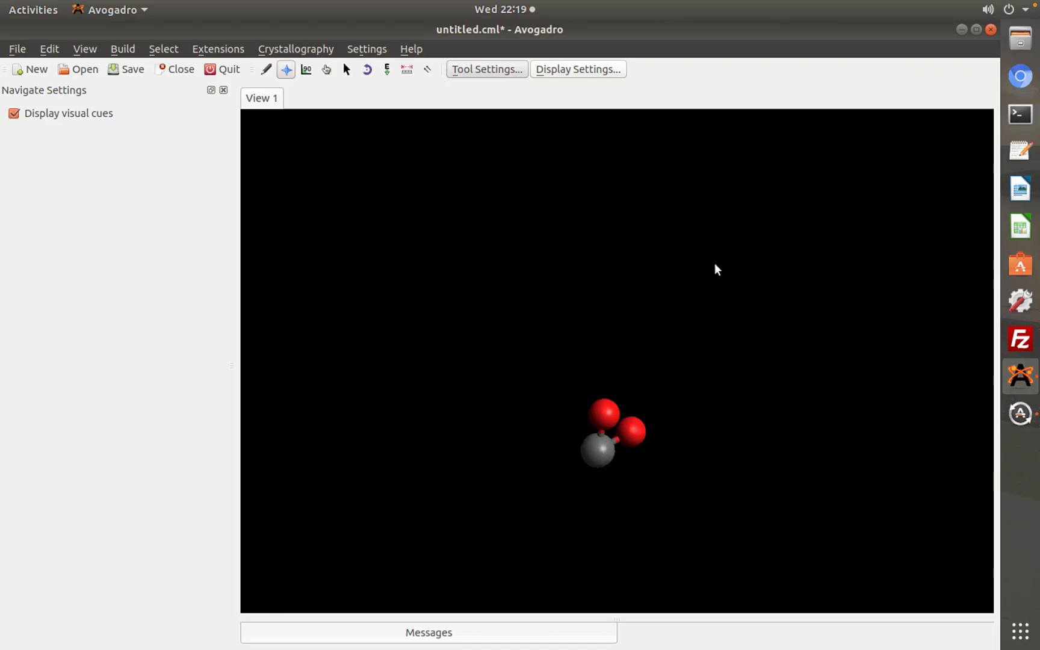
{"action": "left_click_drag", "start_coordinate": [716, 269], "coordinate": [753, 465]}
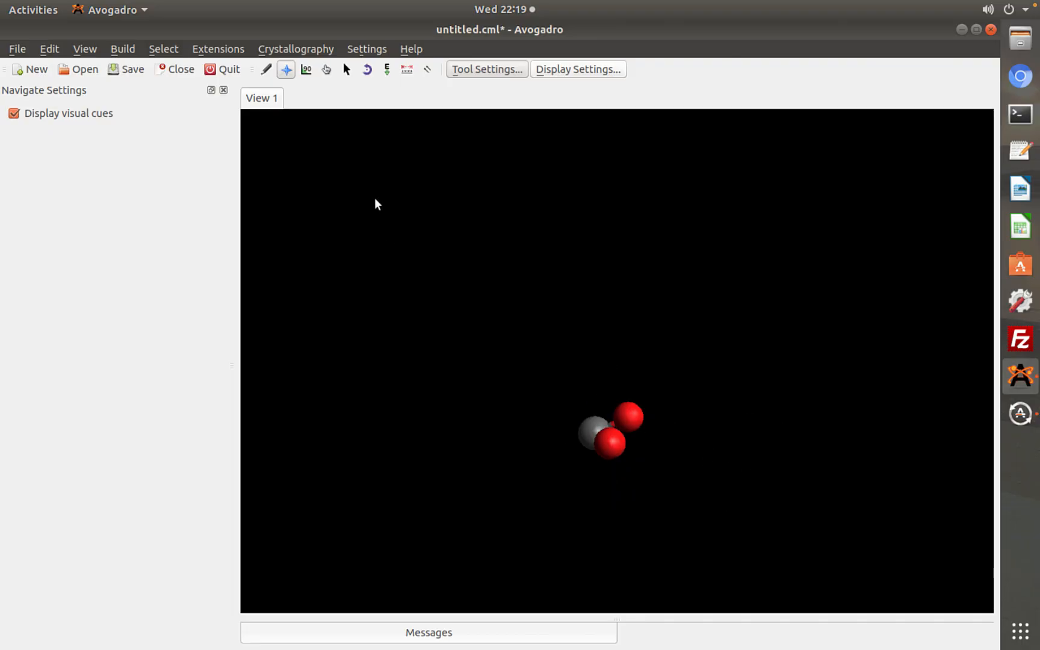
{"action": "left_click", "coordinate": [305, 68]}
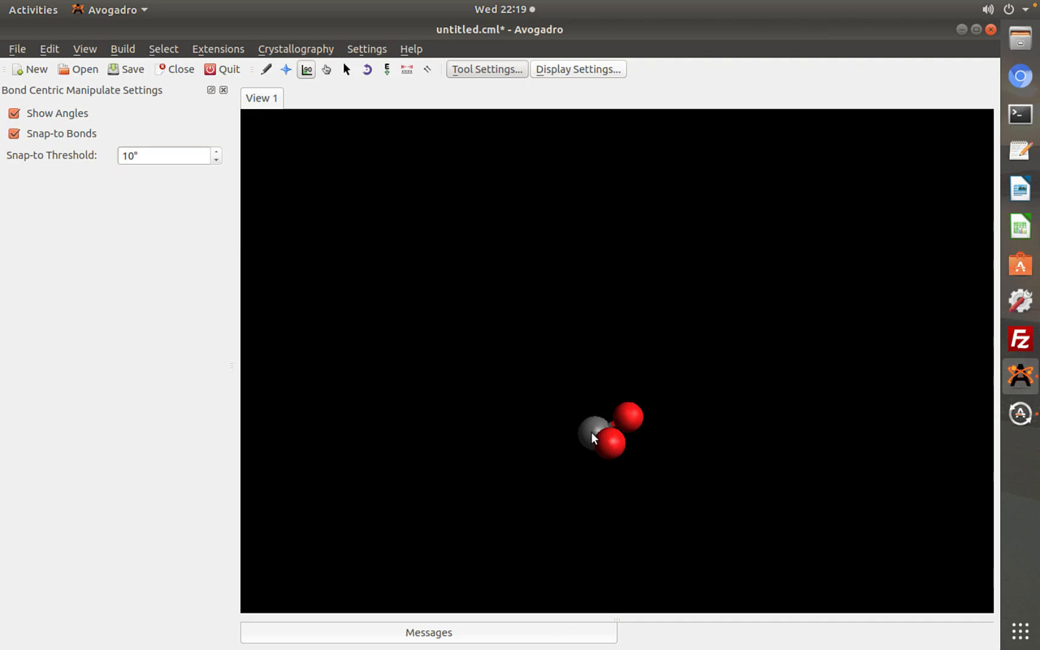
{"action": "left_click", "coordinate": [285, 70]}
{"action": "scroll", "coordinate": [610, 422], "scroll_direction": "up", "scroll_amount": 3}
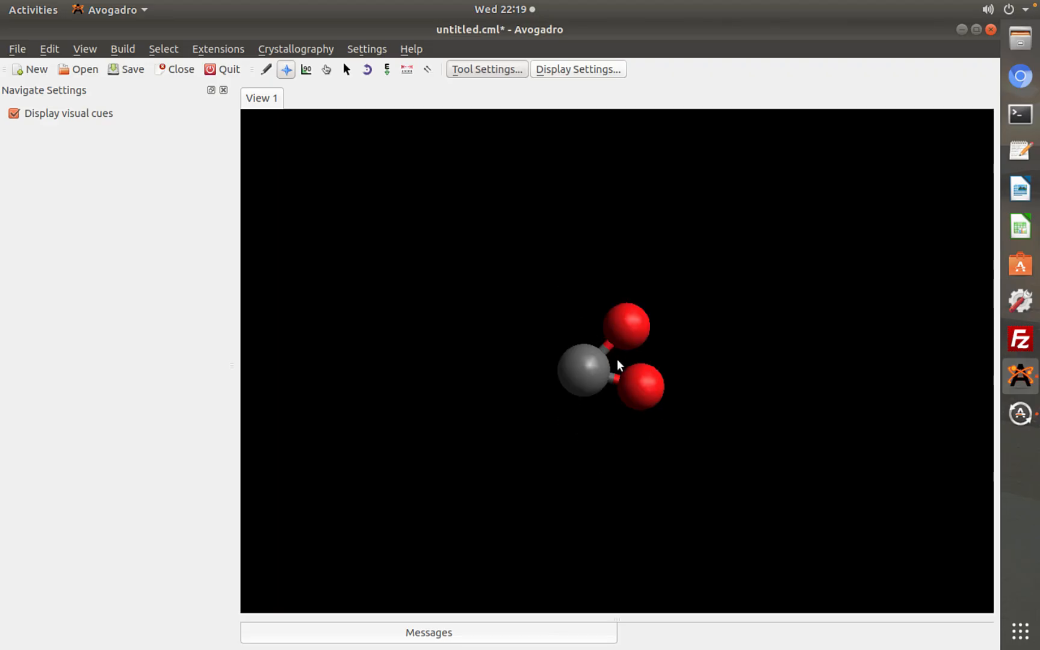
{"action": "left_click_drag", "start_coordinate": [616, 358], "coordinate": [633, 274]}
{"action": "right_click_drag", "start_coordinate": [632, 274], "coordinate": [636, 355]}
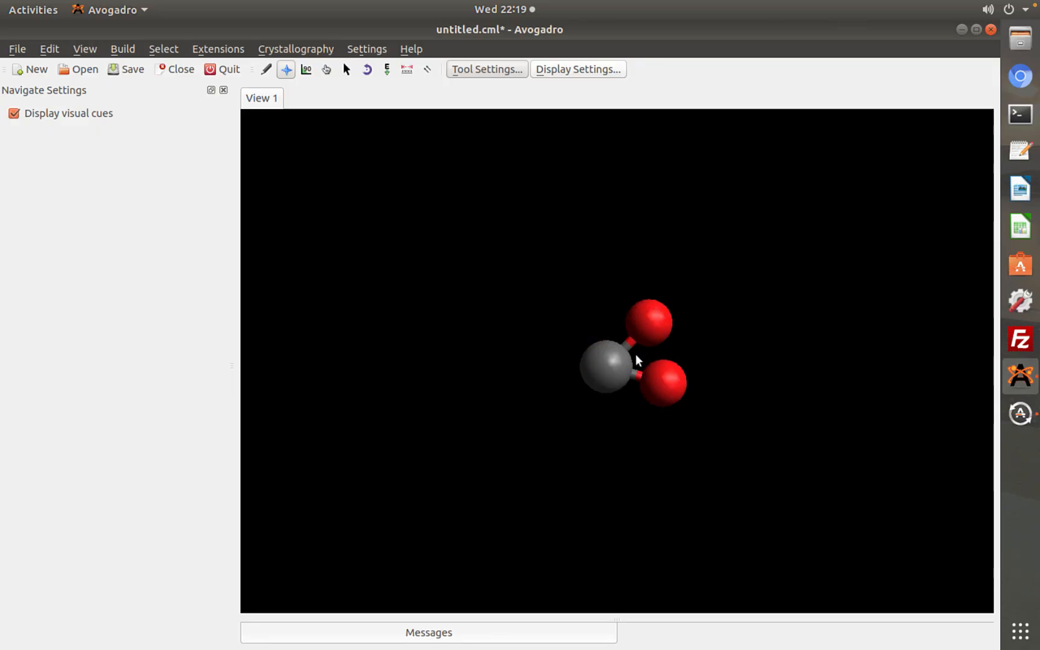
{"action": "right_click_drag", "start_coordinate": [635, 354], "coordinate": [608, 350]}
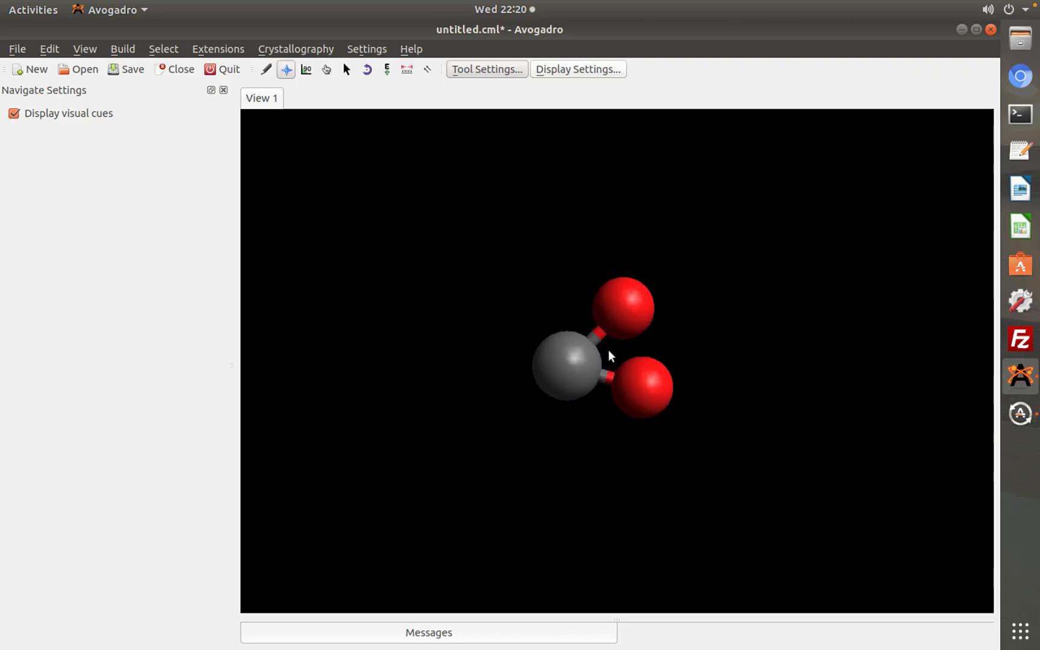
Show the bond angle at the carbon atom with the Bond Centric Manipulate tool
{"action": "left_click", "coordinate": [306, 70]}
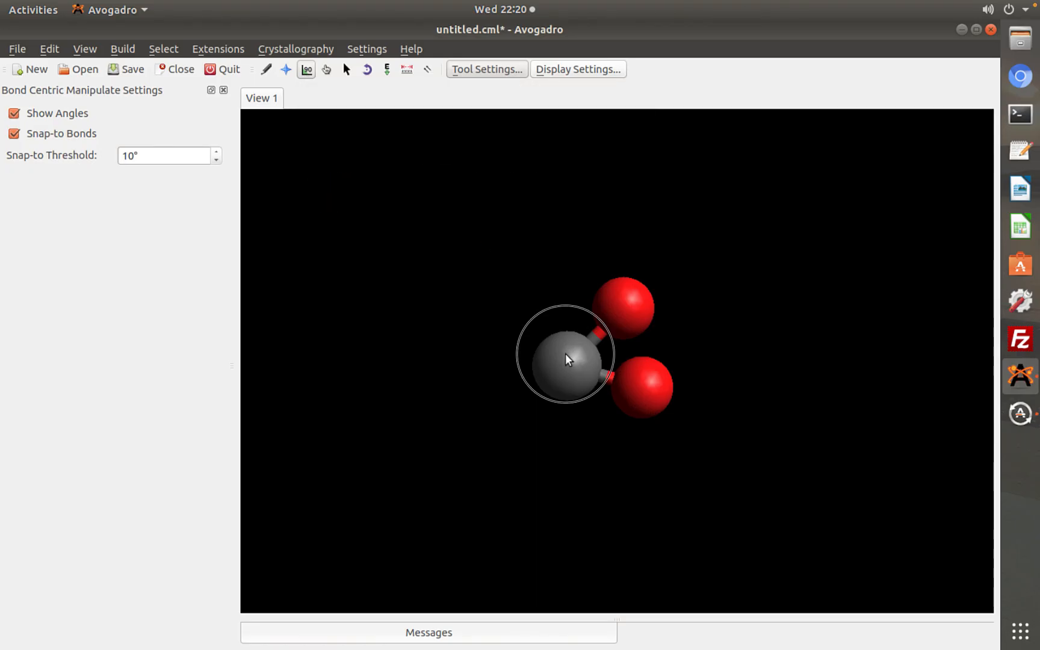
{"action": "left_click", "coordinate": [538, 378]}
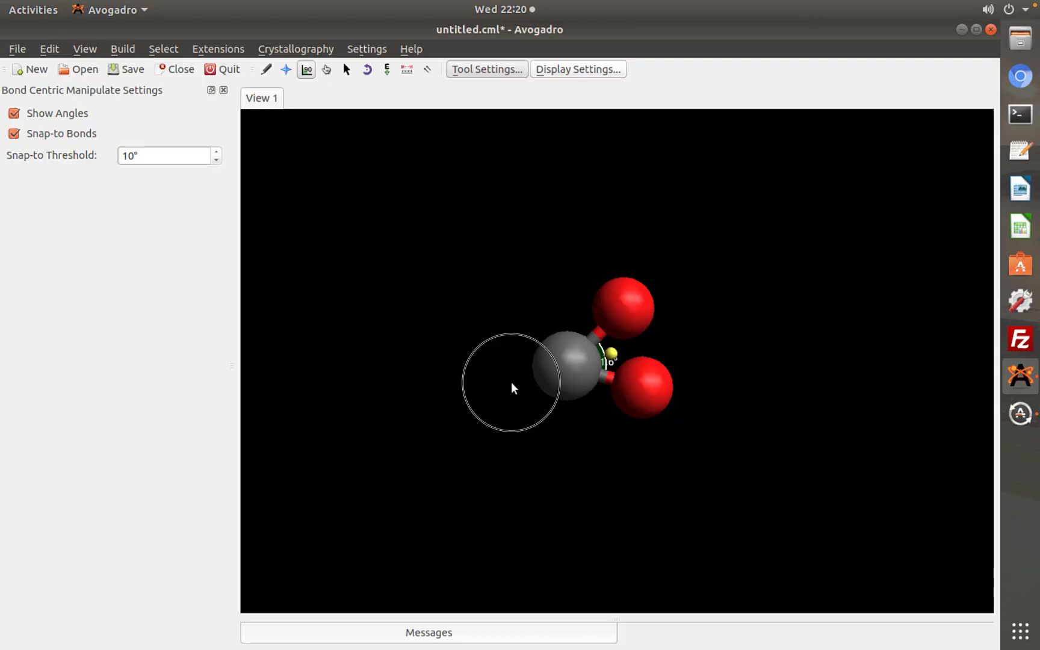
{"action": "left_click", "coordinate": [511, 382]}
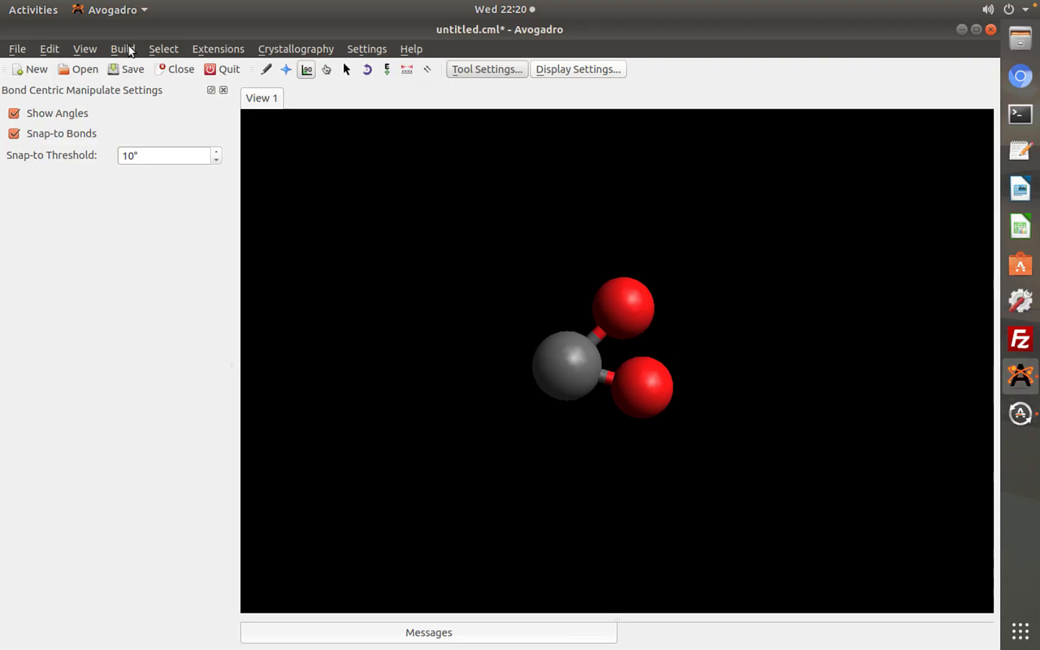
Align the view to the axes and try to manipulate the bonds around the carbon atom
{"action": "left_click", "coordinate": [79, 50]}
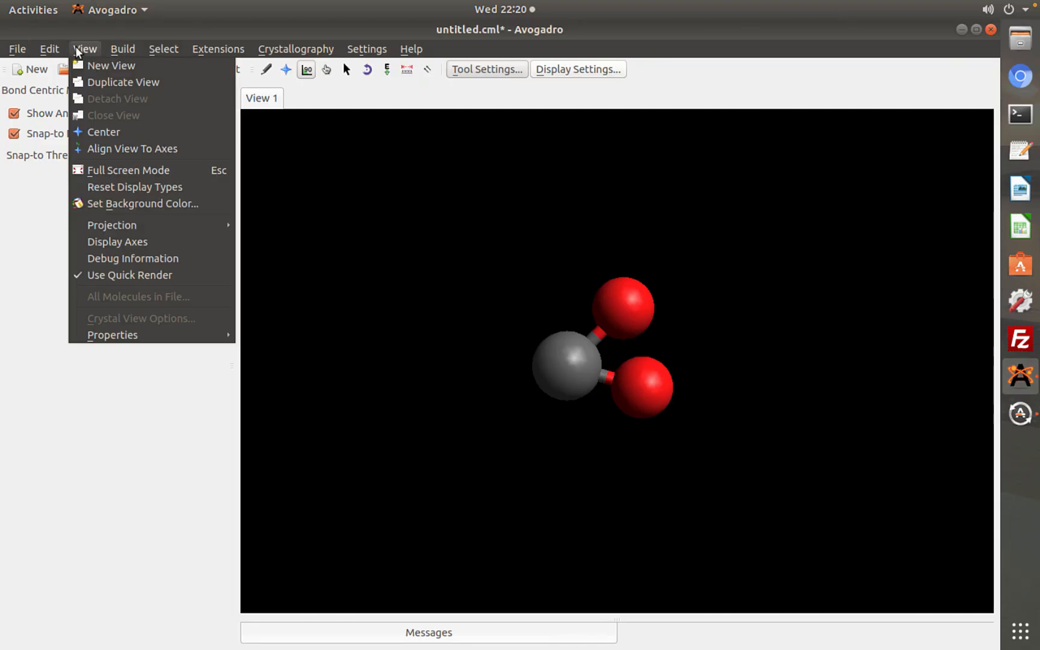
{"action": "left_click", "coordinate": [145, 148]}
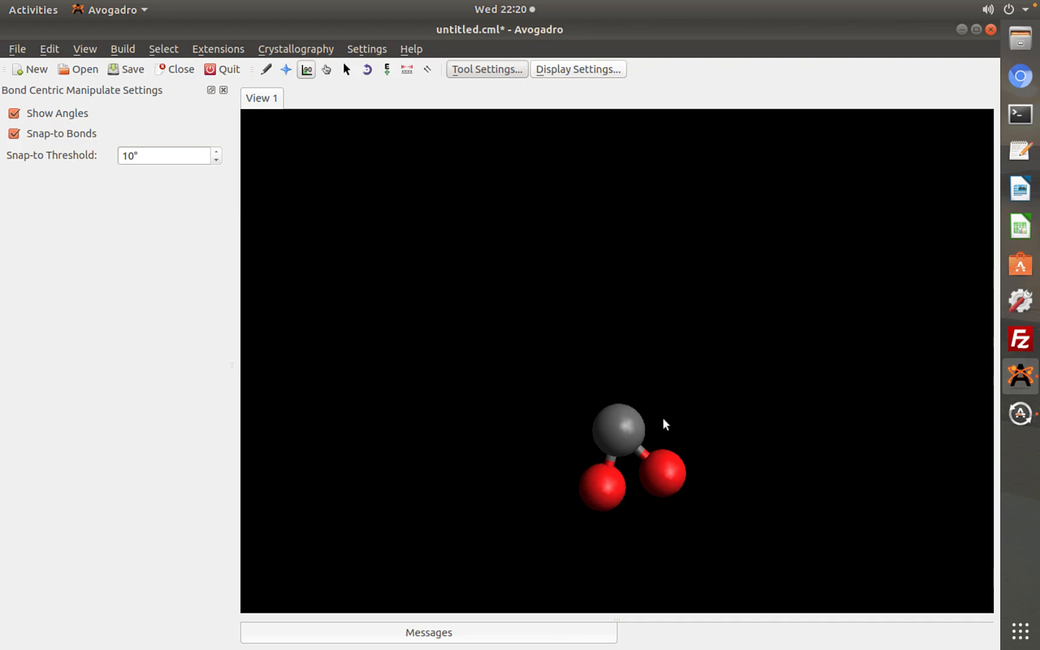
{"action": "left_click", "coordinate": [623, 425]}
{"action": "left_click", "coordinate": [627, 463]}
{"action": "left_click", "coordinate": [623, 433]}
{"action": "left_click", "coordinate": [623, 433]}
{"action": "left_click", "coordinate": [666, 414]}
{"action": "left_click_drag", "start_coordinate": [675, 407], "coordinate": [671, 408]}
{"action": "right_click_drag", "start_coordinate": [612, 420], "coordinate": [525, 397]}
Enlarge the molecule and examine the angle between its two carbon–oxygen bonds with the Bond Centric Manipulate tool
{"action": "left_click", "coordinate": [285, 70]}
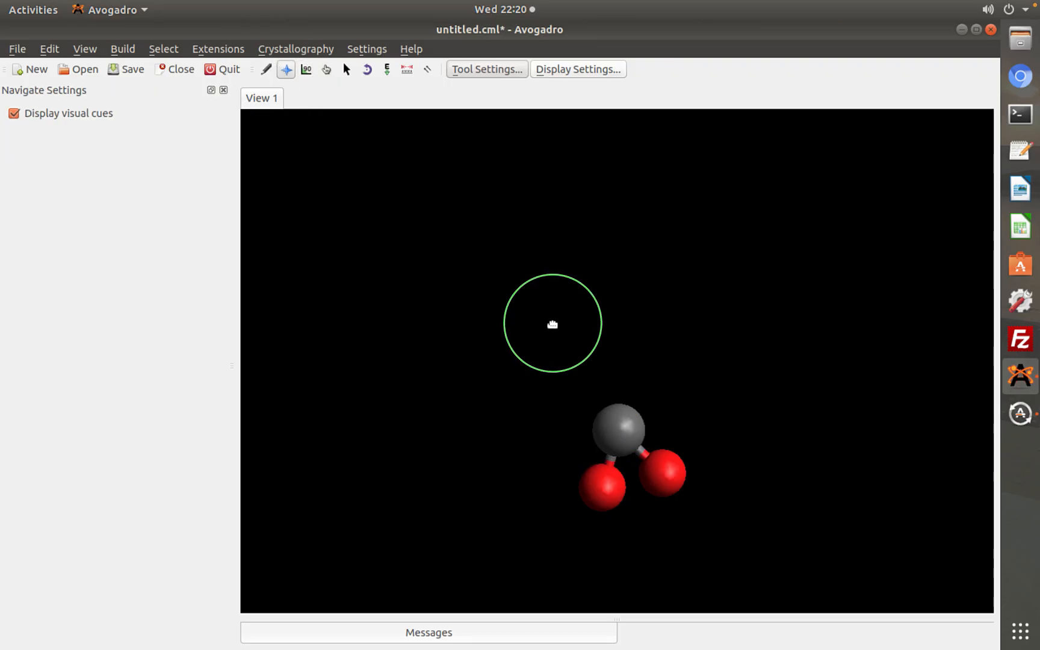
{"action": "right_click_drag", "start_coordinate": [609, 421], "coordinate": [543, 312]}
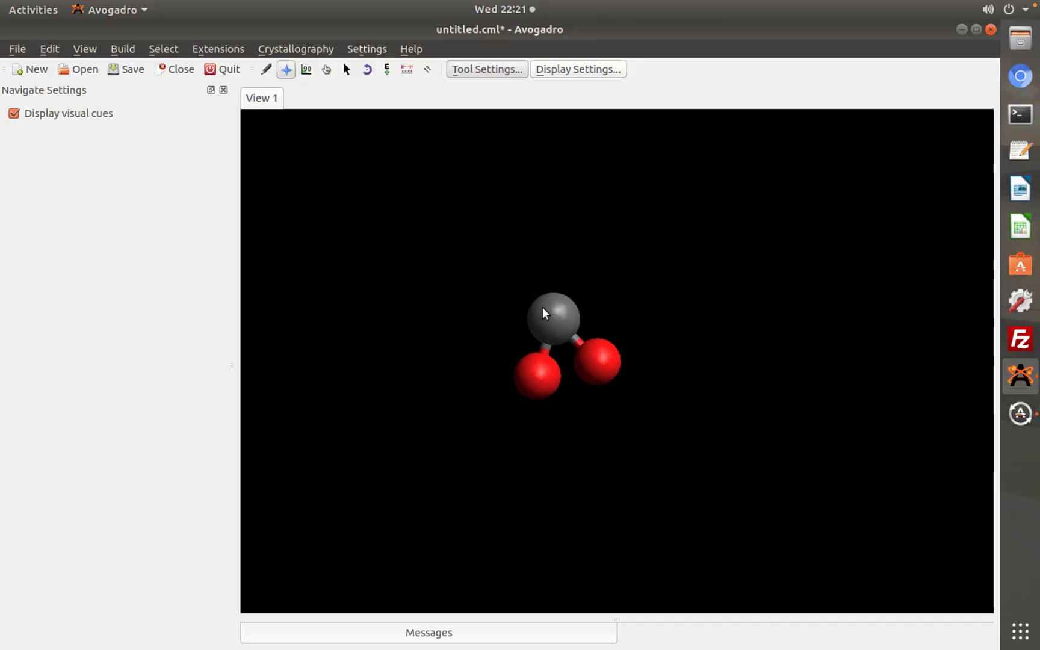
{"action": "scroll", "coordinate": [542, 307], "scroll_direction": "down", "scroll_amount": 3}
{"action": "scroll", "coordinate": [541, 307], "scroll_direction": "up", "scroll_amount": 6}
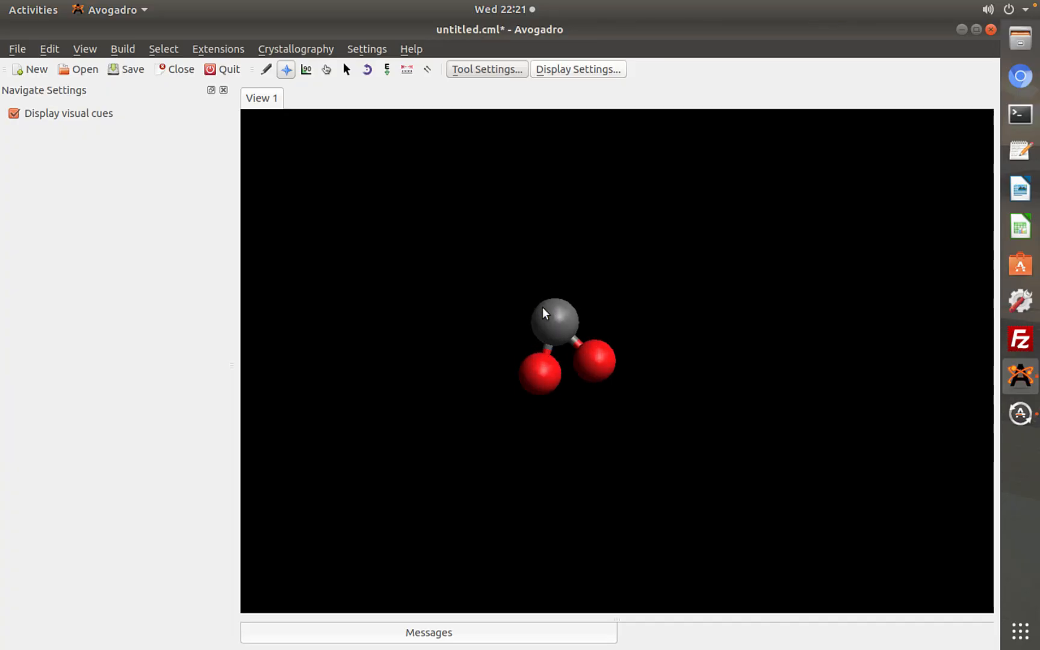
{"action": "scroll", "coordinate": [542, 307], "scroll_direction": "up", "scroll_amount": 2}
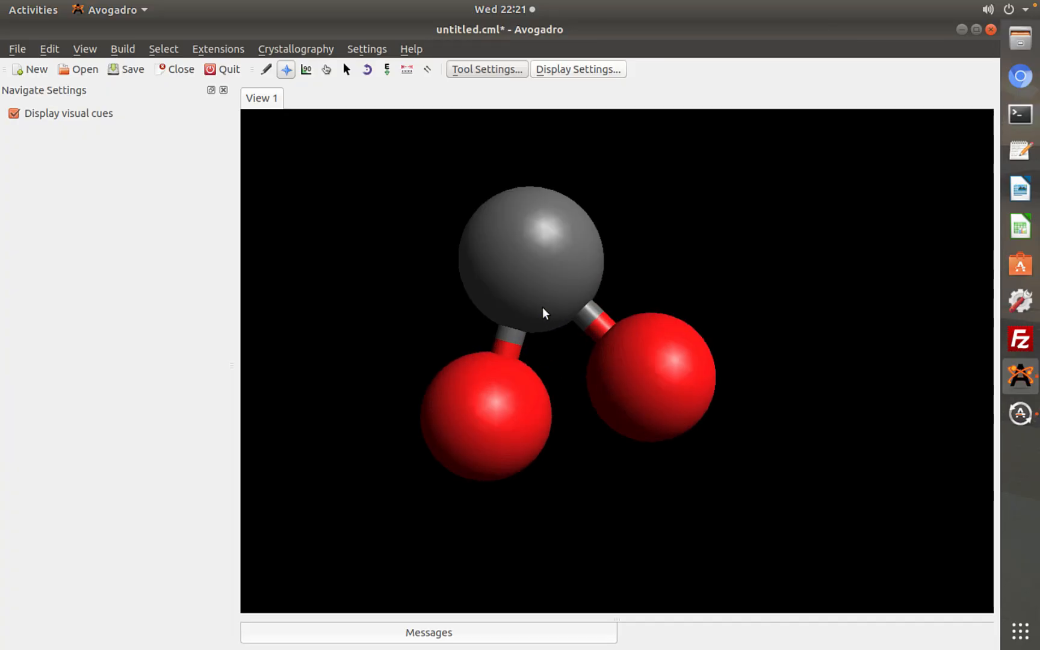
{"action": "left_click", "coordinate": [307, 71]}
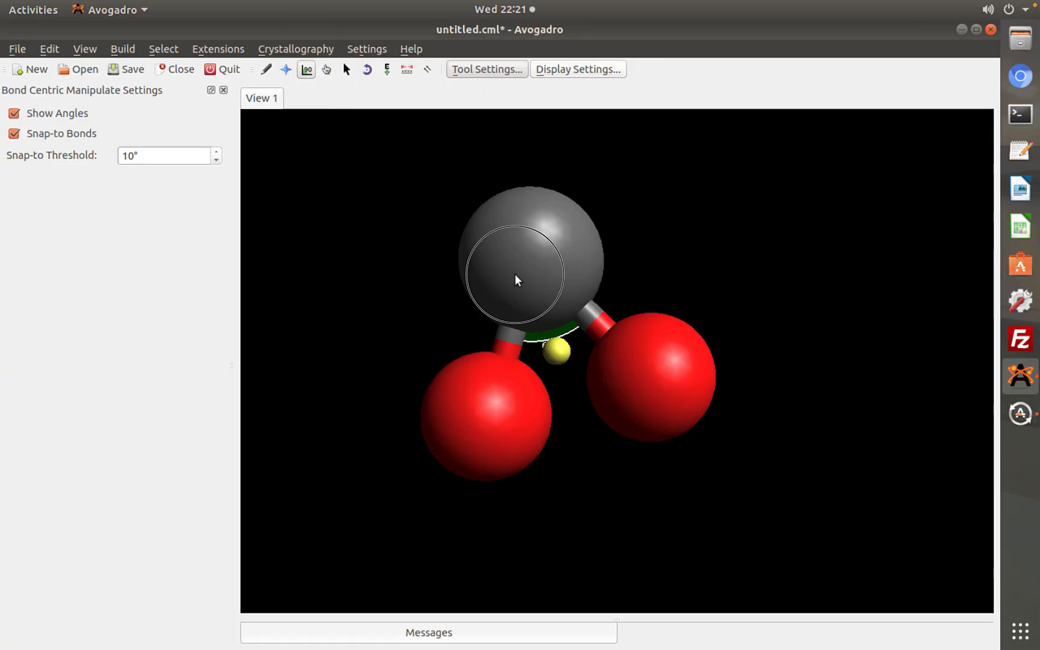
{"action": "left_click_drag", "start_coordinate": [515, 274], "coordinate": [533, 297]}
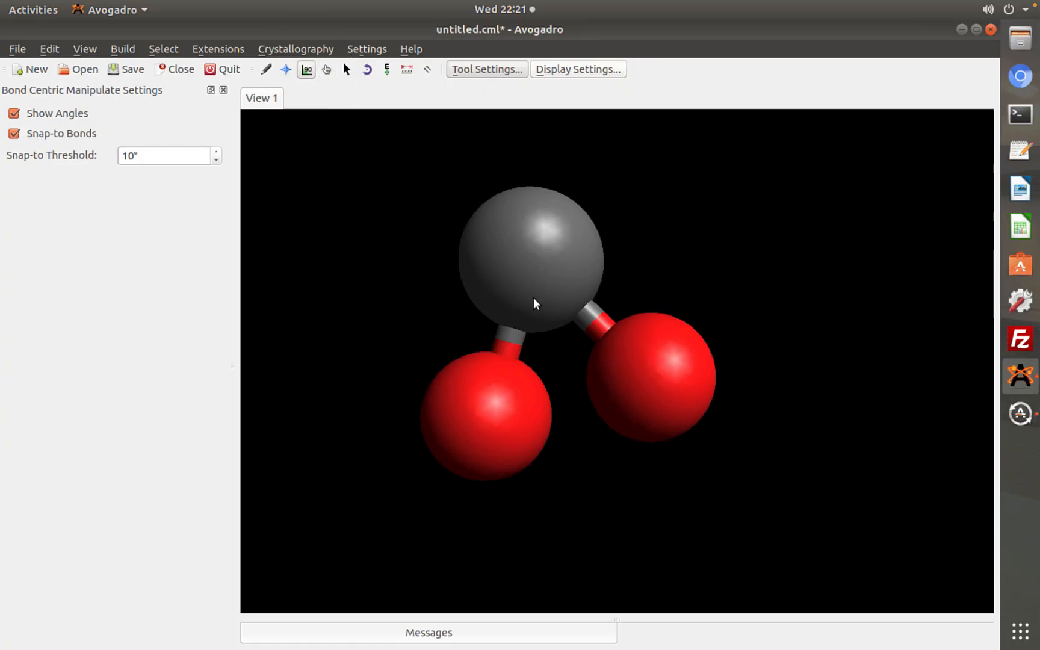
{"action": "scroll", "coordinate": [533, 297], "scroll_direction": "down", "scroll_amount": 5}
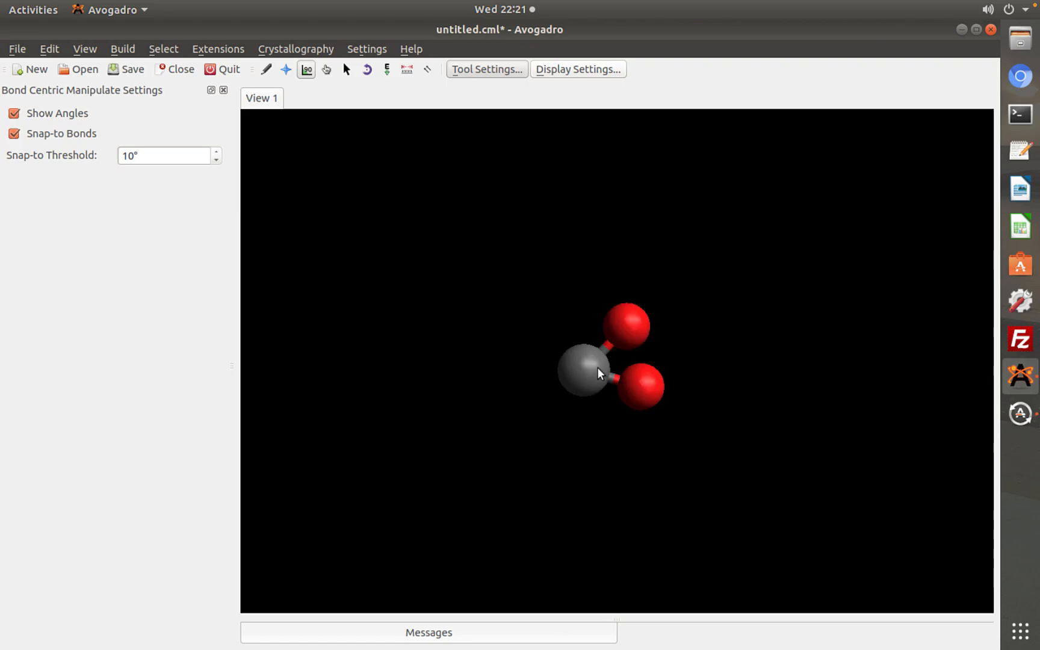
{"action": "left_click_drag", "start_coordinate": [593, 366], "coordinate": [614, 367]}
{"action": "left_click", "coordinate": [628, 374]}
Move the two oxygens apart with the Manipulate tool and place the carbon between them in a nearly straight line
{"action": "left_click", "coordinate": [326, 70]}
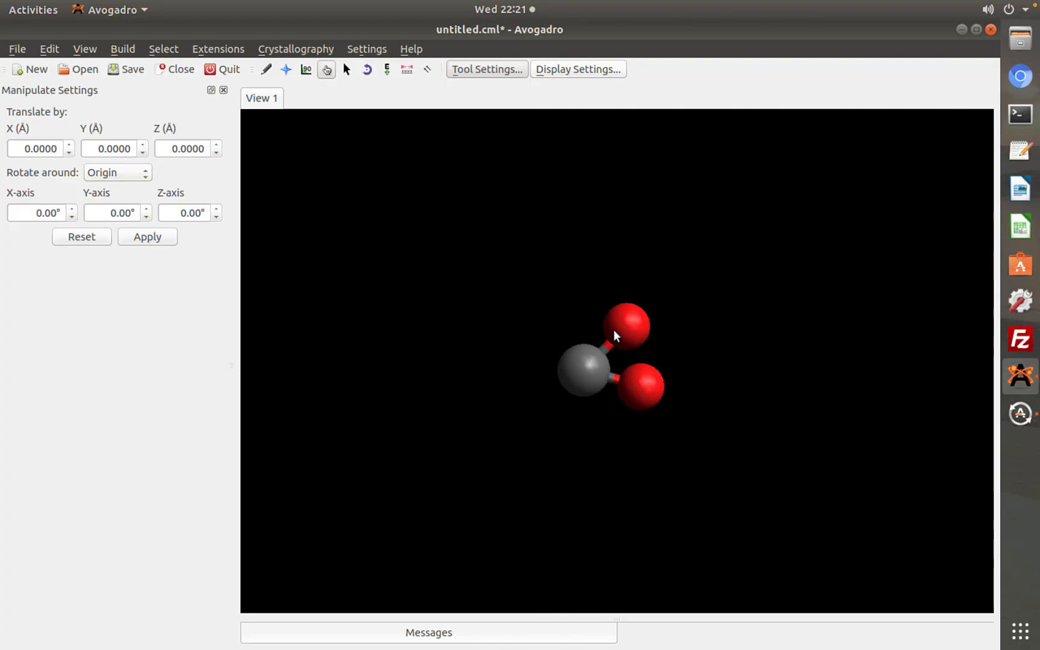
{"action": "left_click_drag", "start_coordinate": [589, 361], "coordinate": [492, 379]}
{"action": "left_click_drag", "start_coordinate": [639, 386], "coordinate": [626, 456]}
{"action": "left_click_drag", "start_coordinate": [628, 327], "coordinate": [588, 259]}
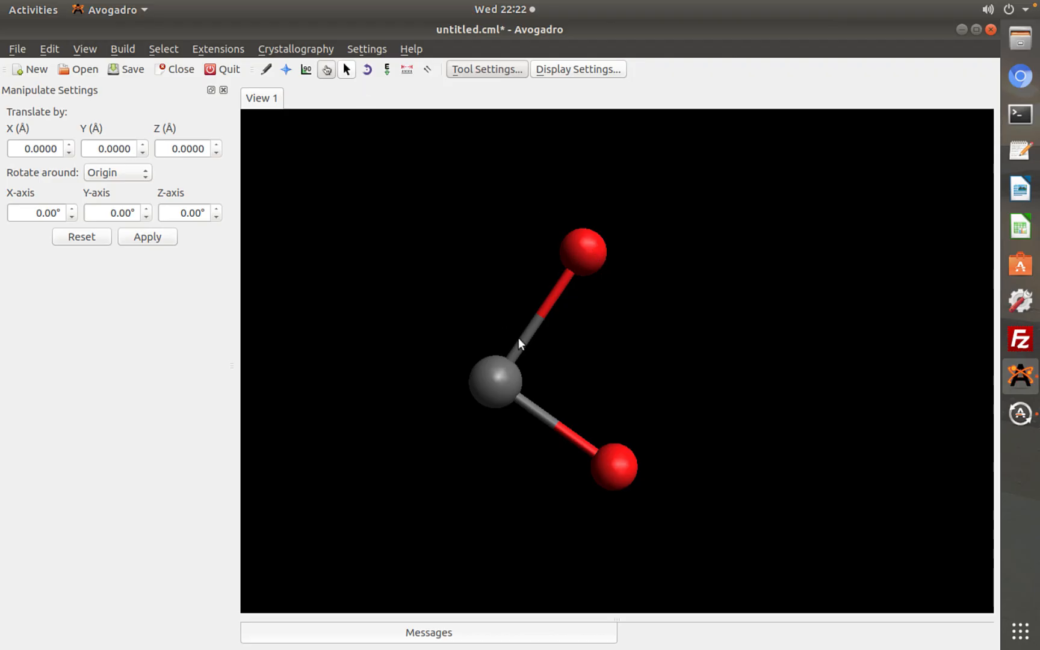
{"action": "left_click_drag", "start_coordinate": [485, 360], "coordinate": [600, 348]}
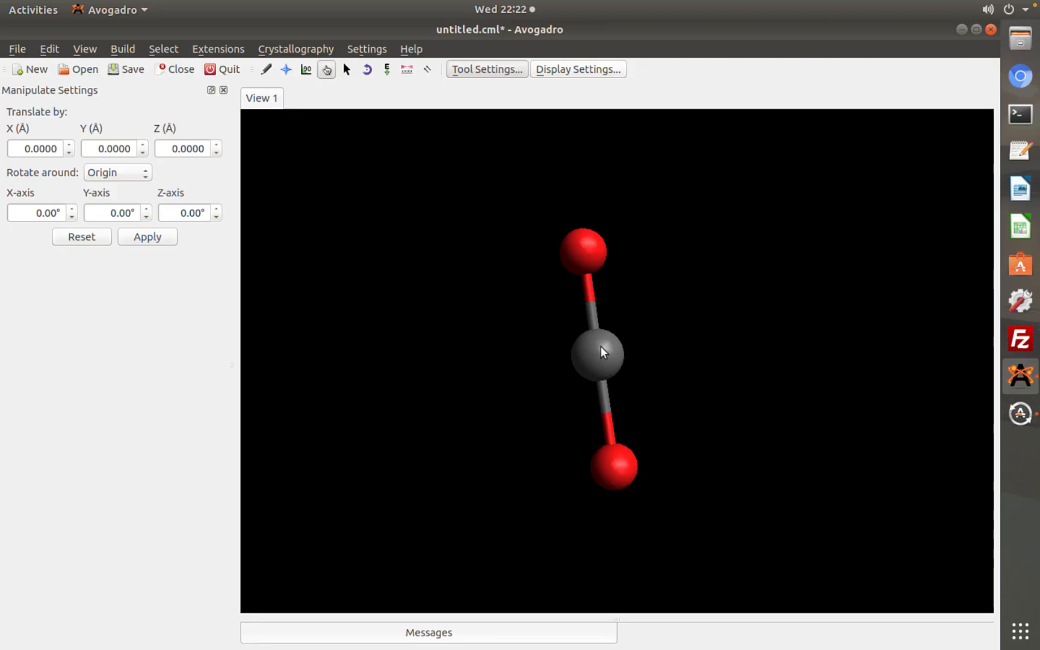
Select the oxygen atoms and the carbon–oxygen bonds one at a time with the Selection tool in Atom/Bond mode
{"action": "left_click", "coordinate": [346, 70]}
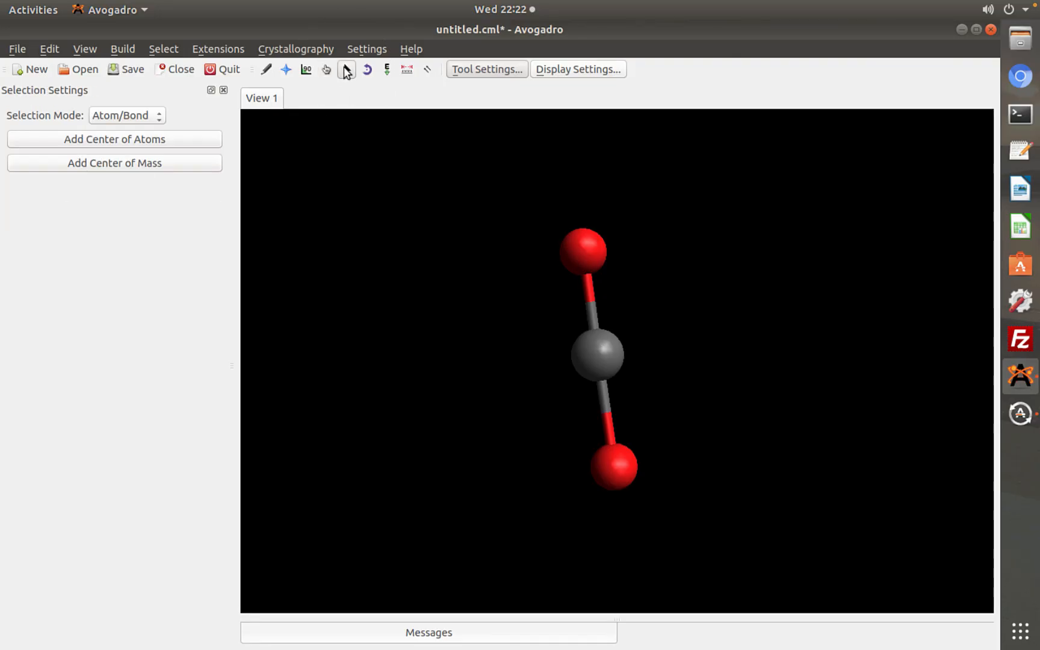
{"action": "left_click", "coordinate": [581, 246]}
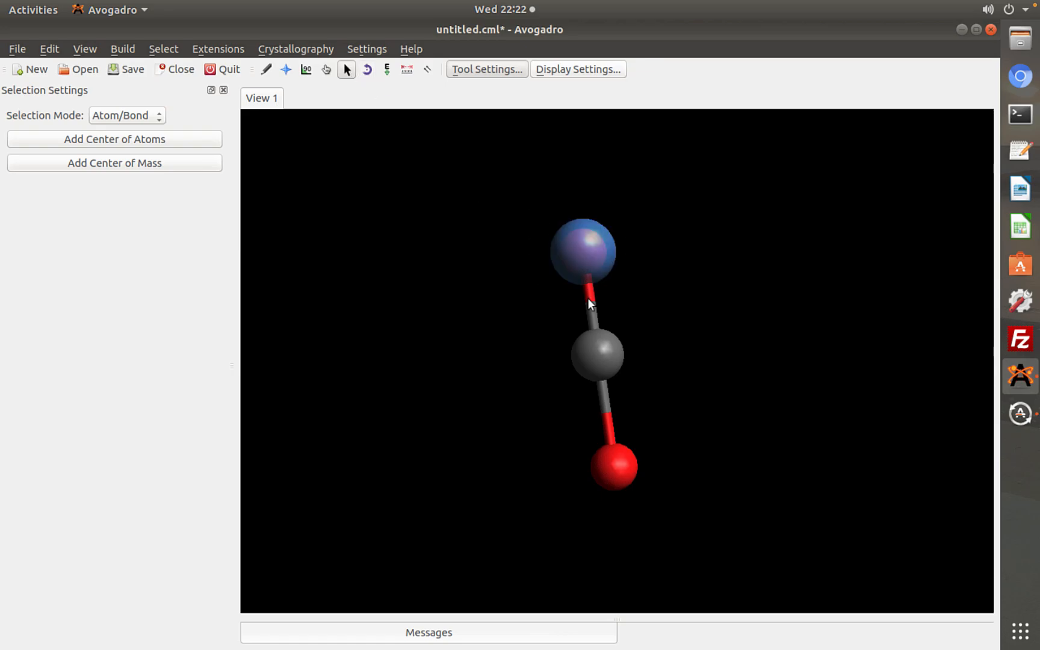
{"action": "left_click", "coordinate": [625, 462]}
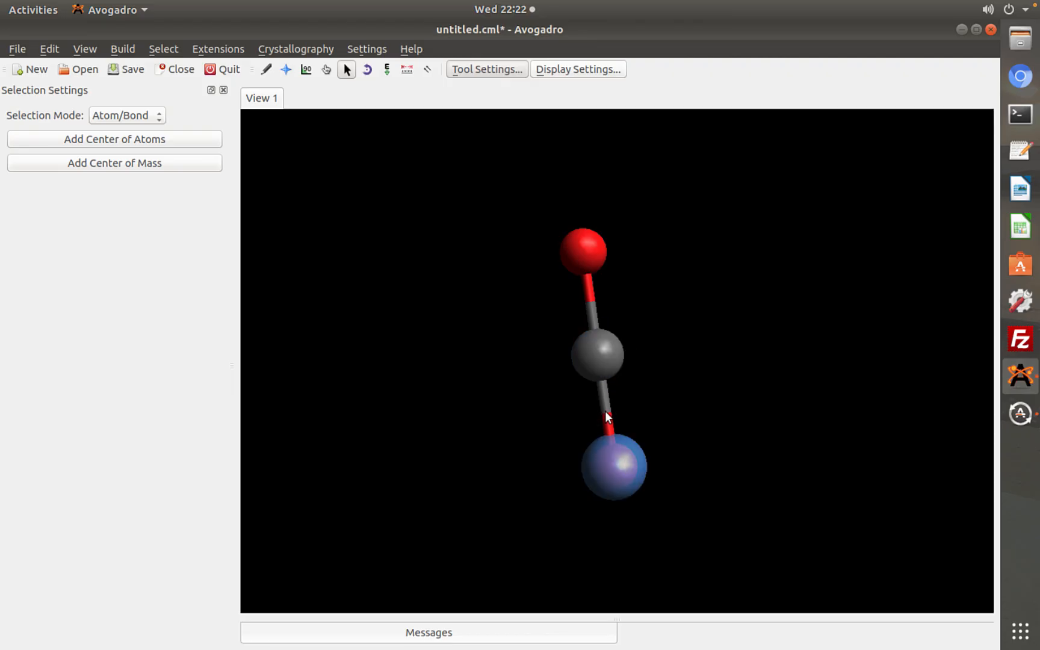
{"action": "left_click", "coordinate": [603, 397]}
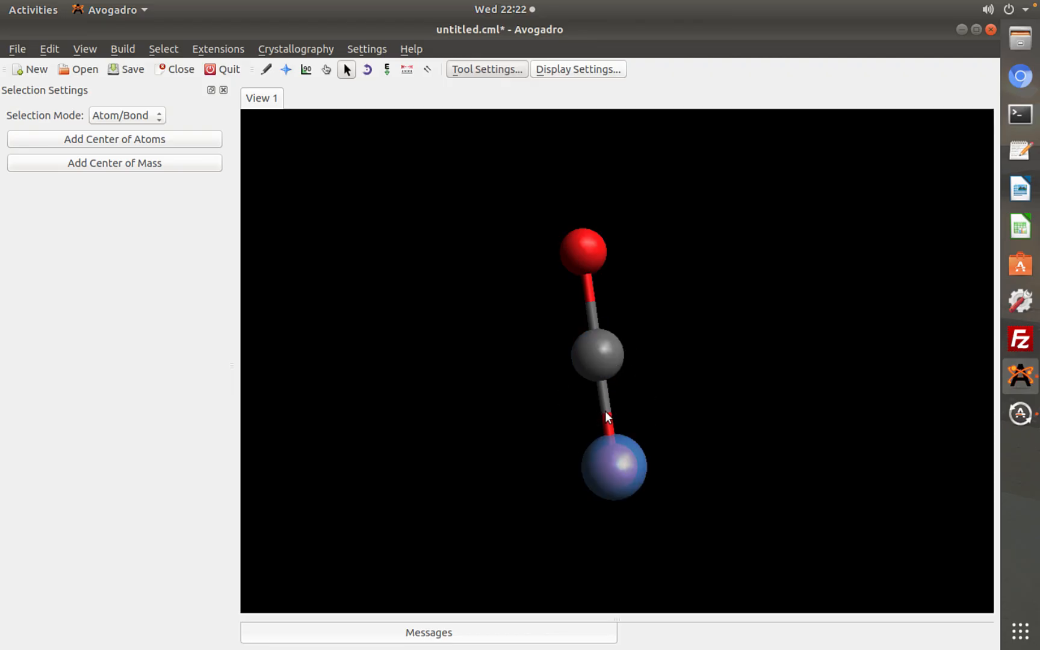
{"action": "left_click", "coordinate": [590, 304]}
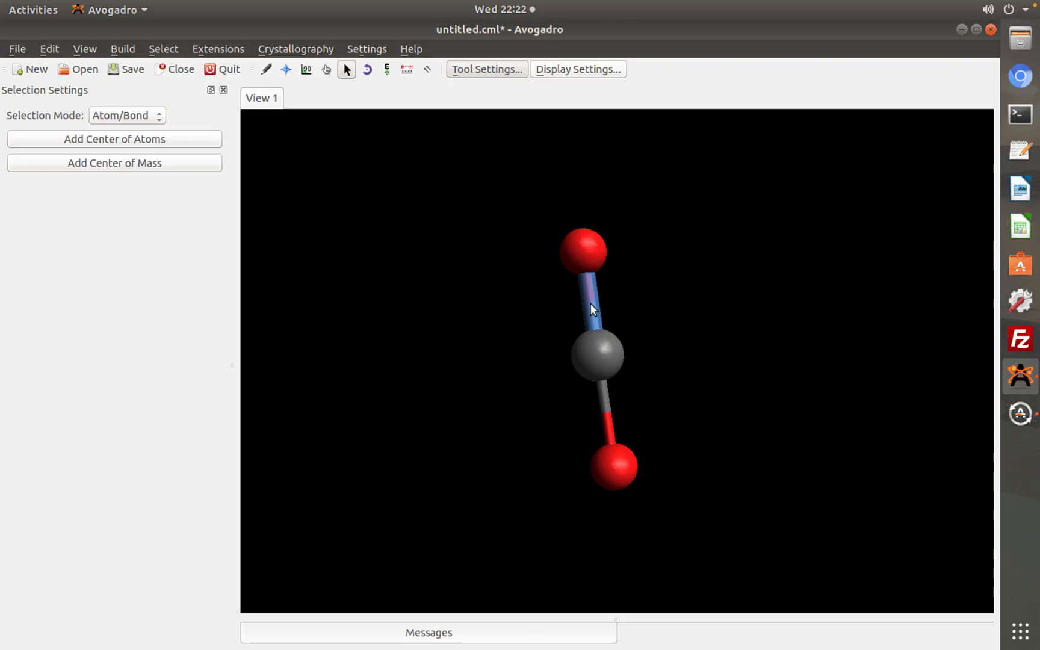
{"action": "left_click", "coordinate": [604, 392]}
{"action": "left_click", "coordinate": [603, 360]}
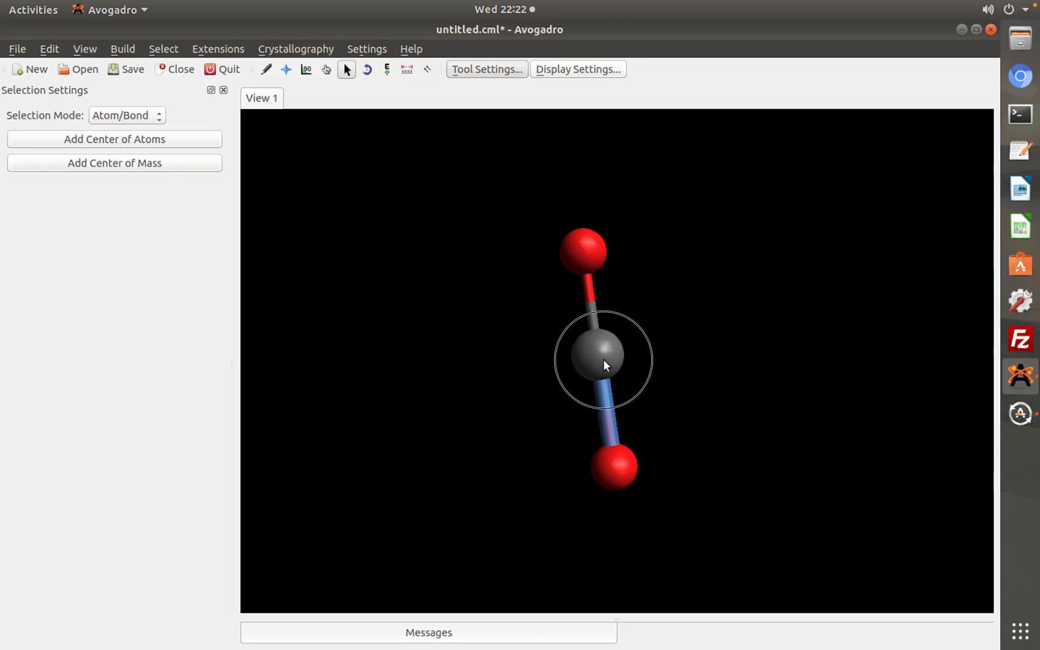
{"action": "left_click", "coordinate": [585, 263]}
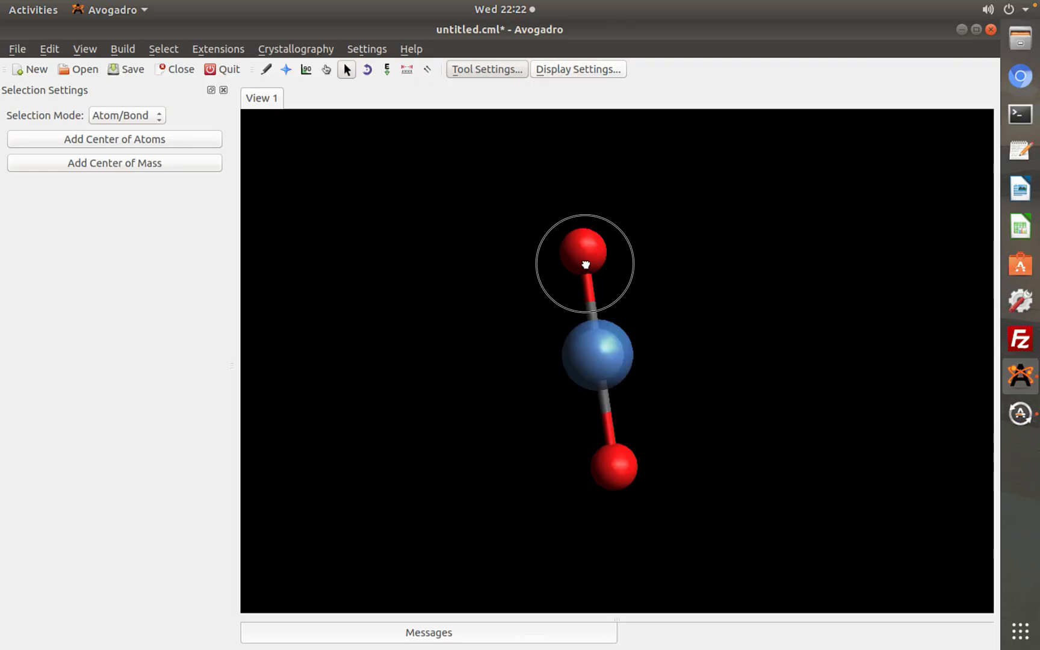
{"action": "left_click", "coordinate": [619, 468]}
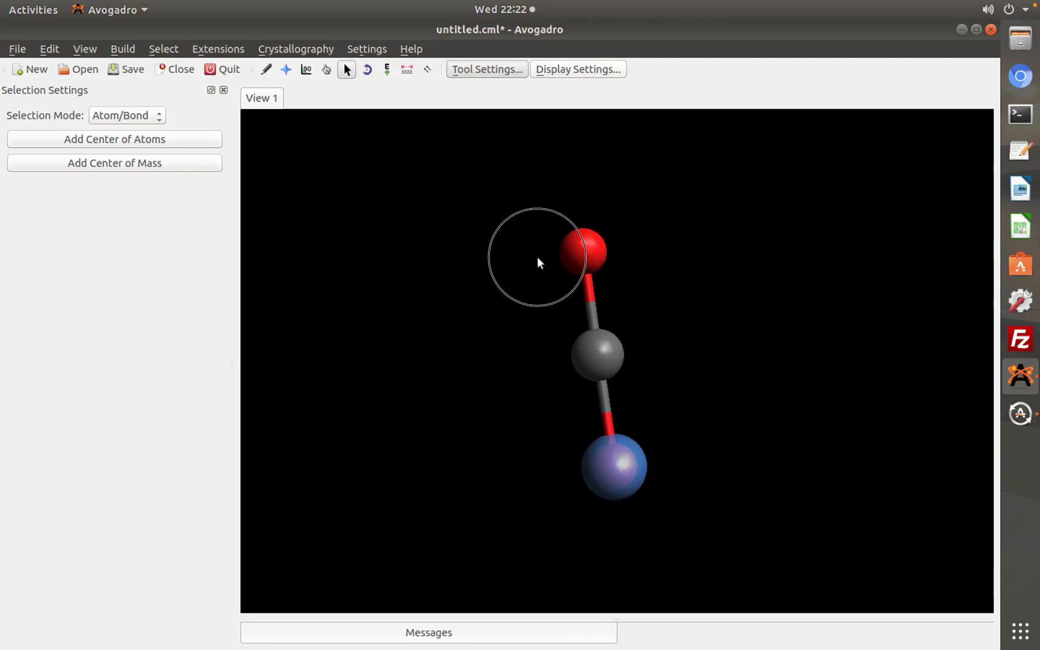
Select all three atoms with their bonds and move the whole molecule as one unit with the Manipulate tool
{"action": "left_click_drag", "start_coordinate": [734, 450], "coordinate": [780, 514]}
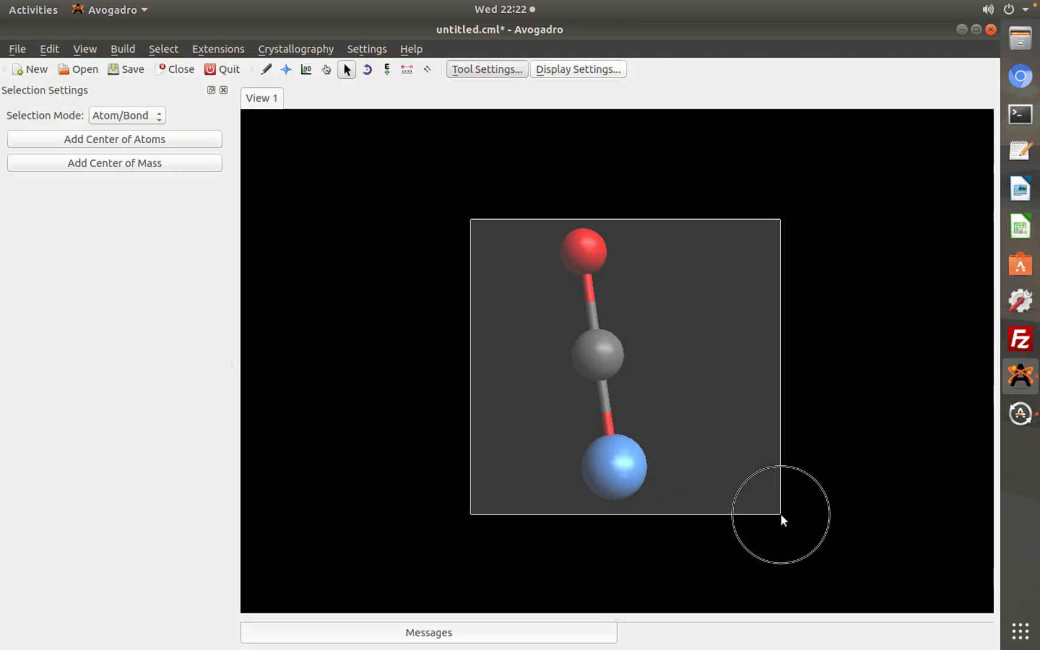
{"action": "left_click_drag", "start_coordinate": [780, 514], "coordinate": [727, 506]}
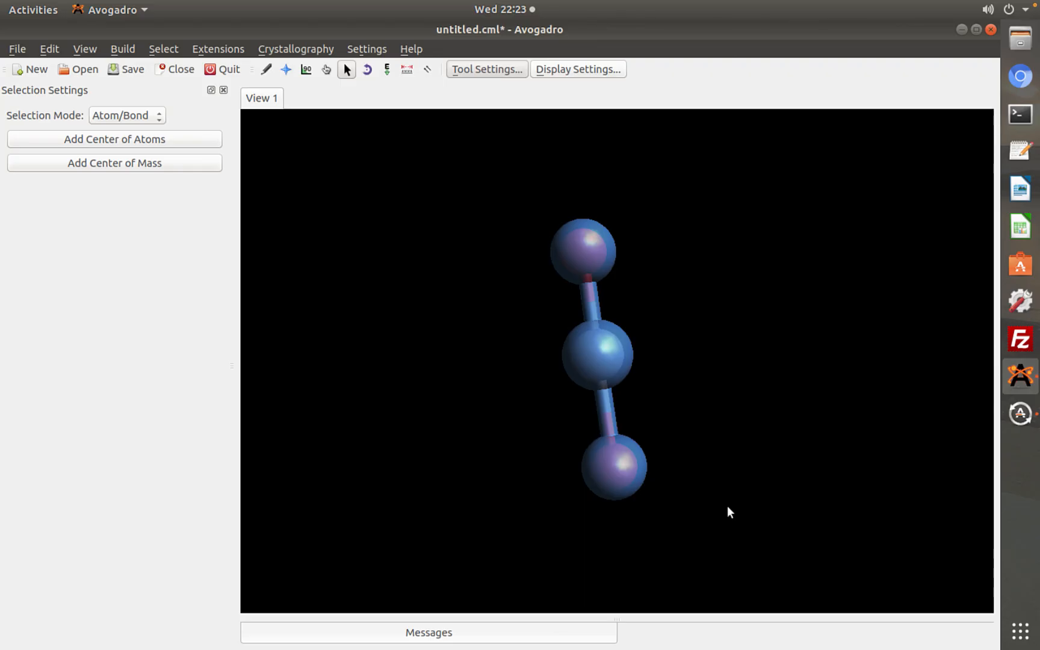
{"action": "left_click", "coordinate": [325, 71]}
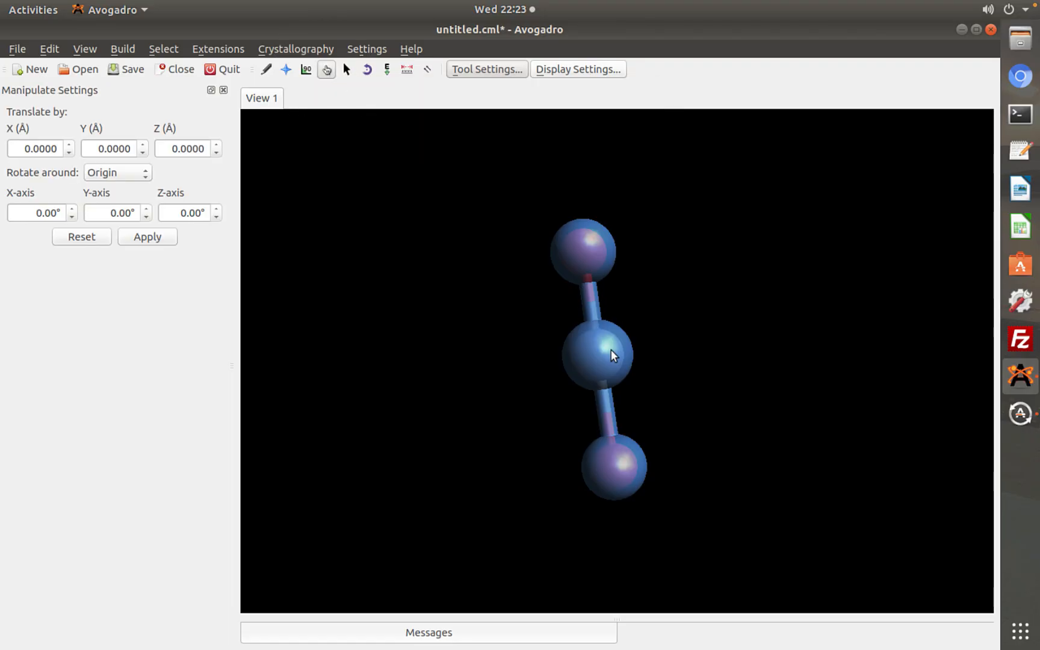
{"action": "left_click_drag", "start_coordinate": [611, 350], "coordinate": [584, 356]}
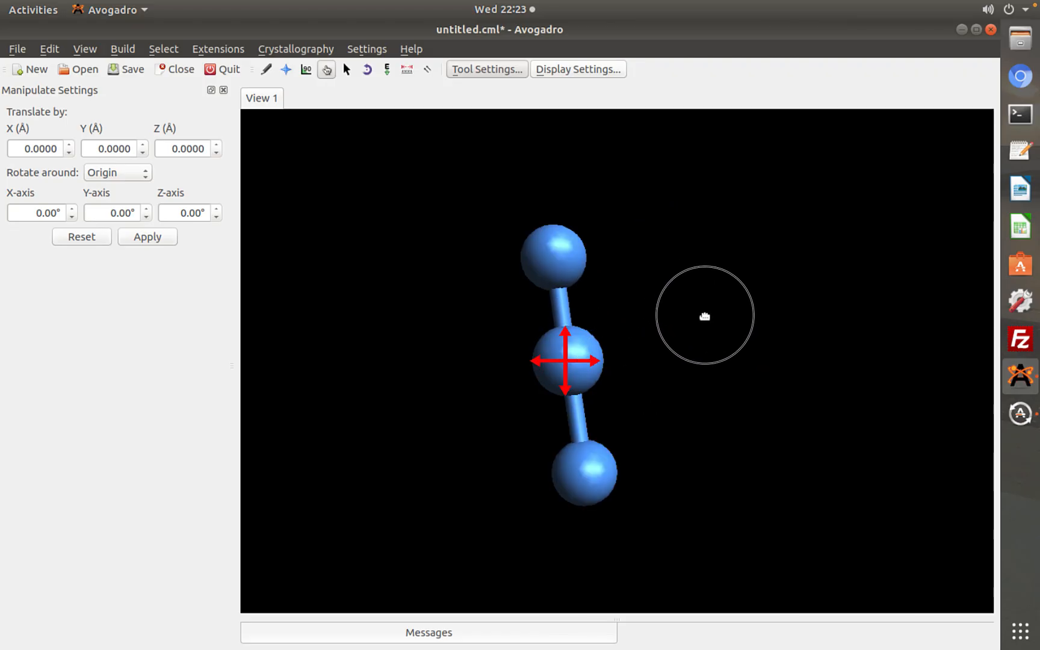
{"action": "left_click_drag", "start_coordinate": [704, 316], "coordinate": [706, 318]}
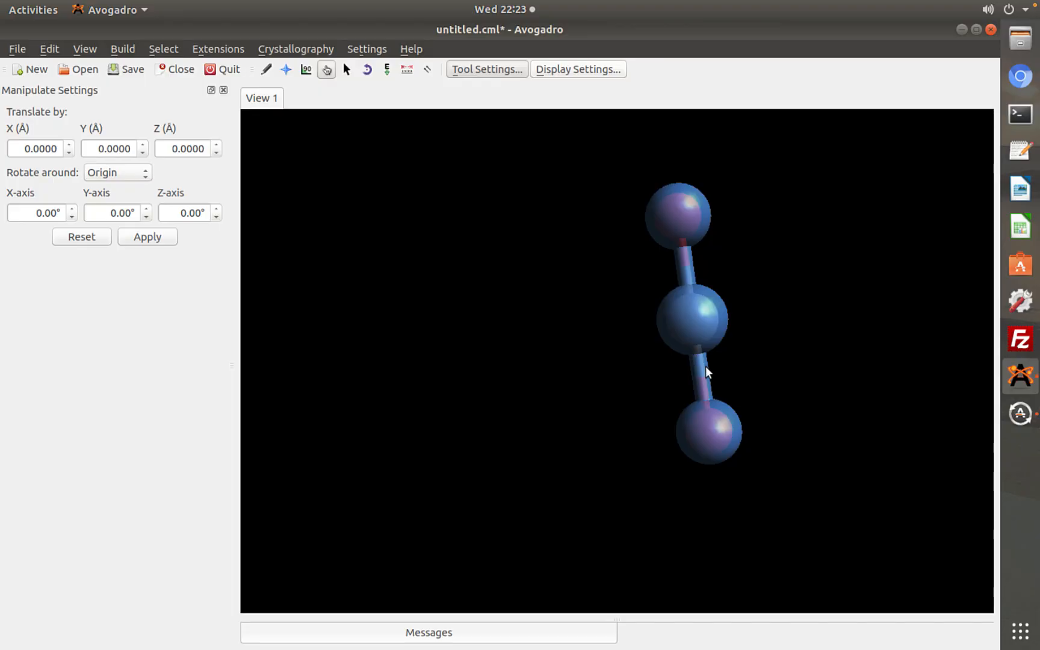
{"action": "mouse_move", "coordinate": [705, 370]}
{"action": "left_mouse_down"}
{"action": "mouse_move", "coordinate": [589, 382]}
{"action": "mouse_move", "coordinate": [552, 399]}
{"action": "mouse_move", "coordinate": [606, 406]}
{"action": "mouse_move", "coordinate": [604, 396]}
{"action": "left_mouse_up"}
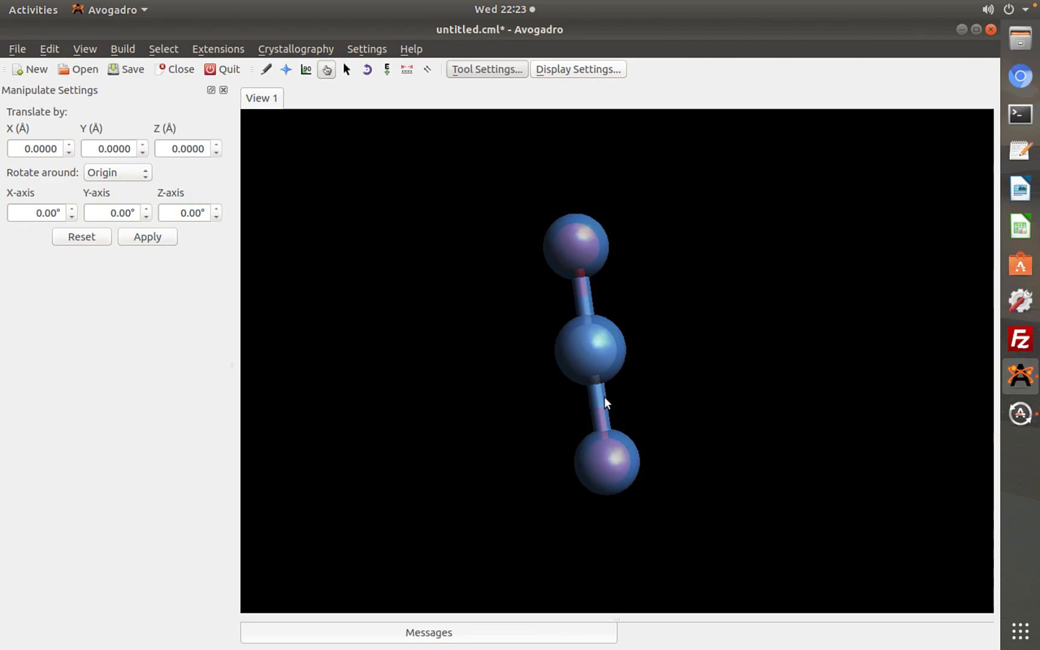
Deselect the whole molecule with the Selection tool
{"action": "left_click", "coordinate": [367, 71]}
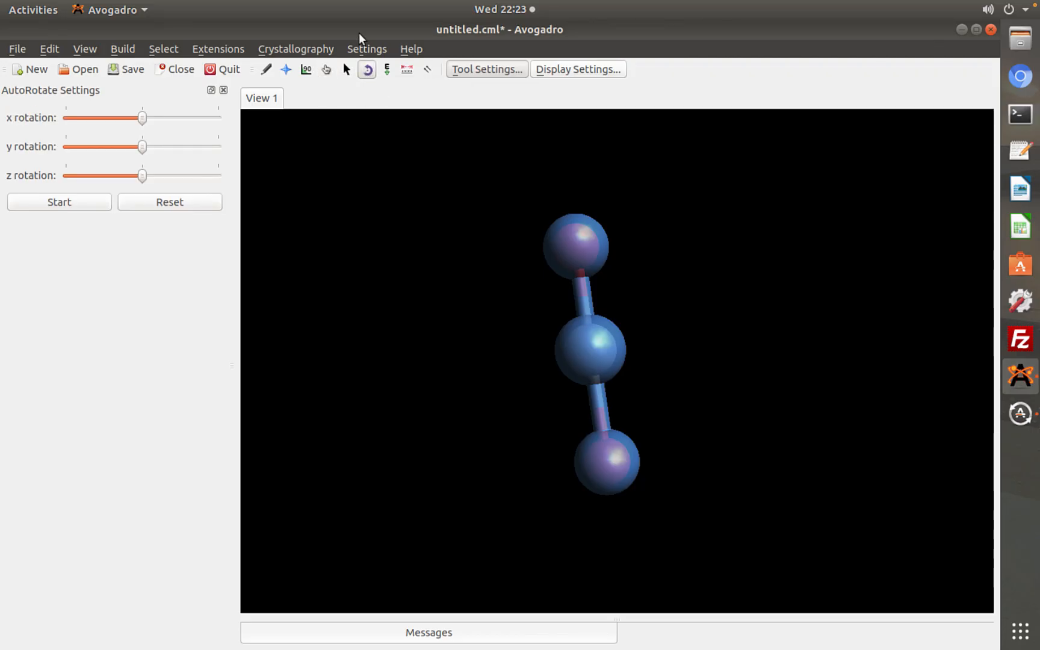
{"action": "left_click", "coordinate": [347, 69]}
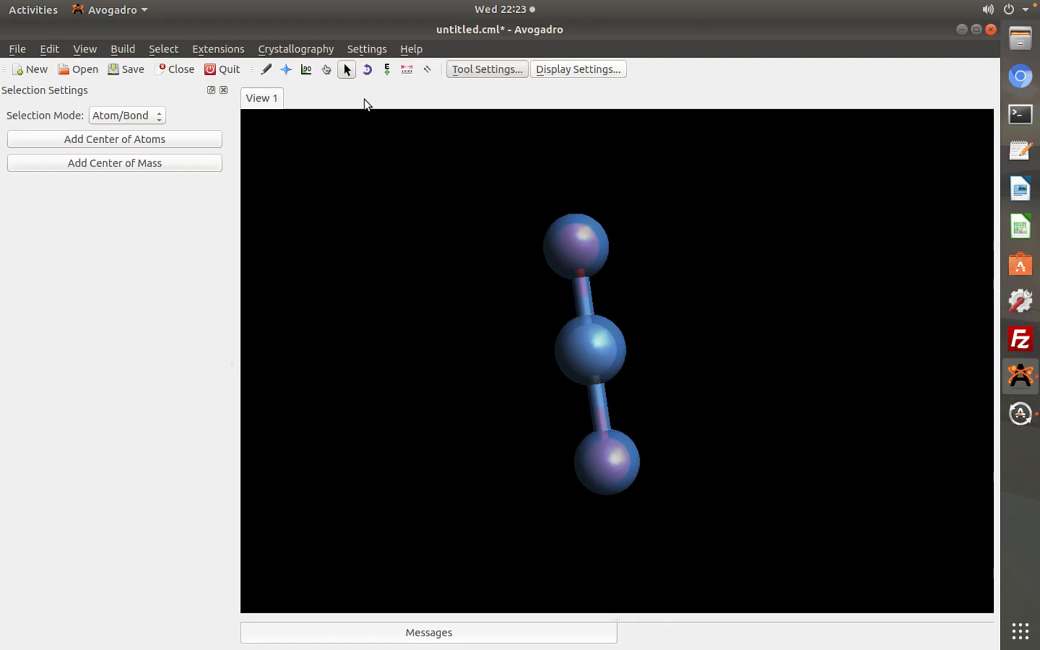
{"action": "left_click", "coordinate": [510, 290]}
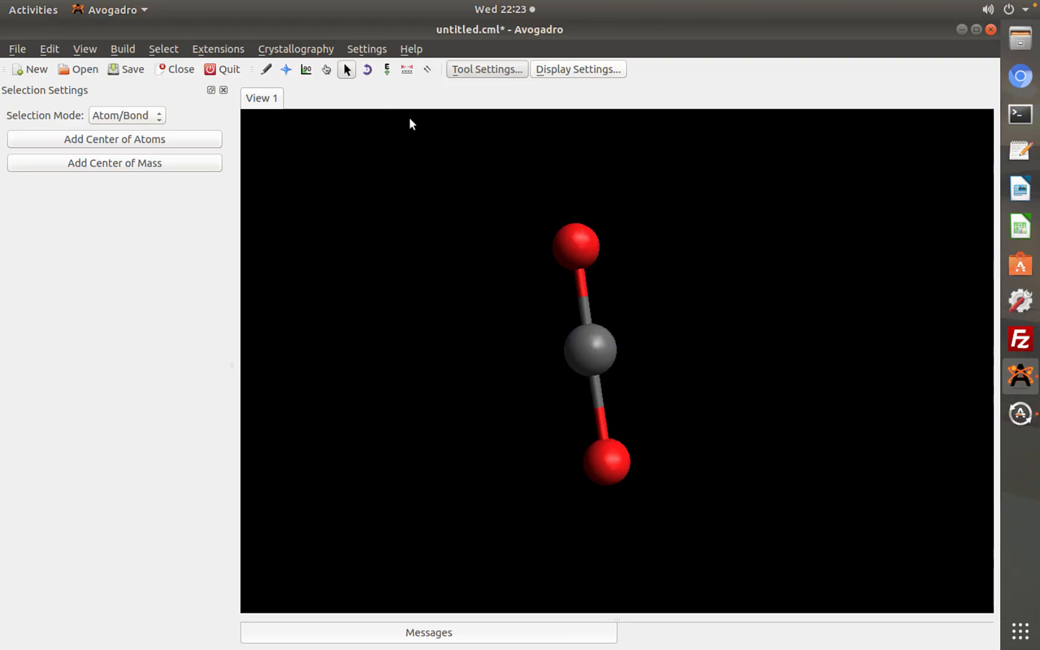
Set the molecule spinning with the AutoRotate tool, trying different rotation directions and speeds about the x and y axes
{"action": "left_click", "coordinate": [366, 69]}
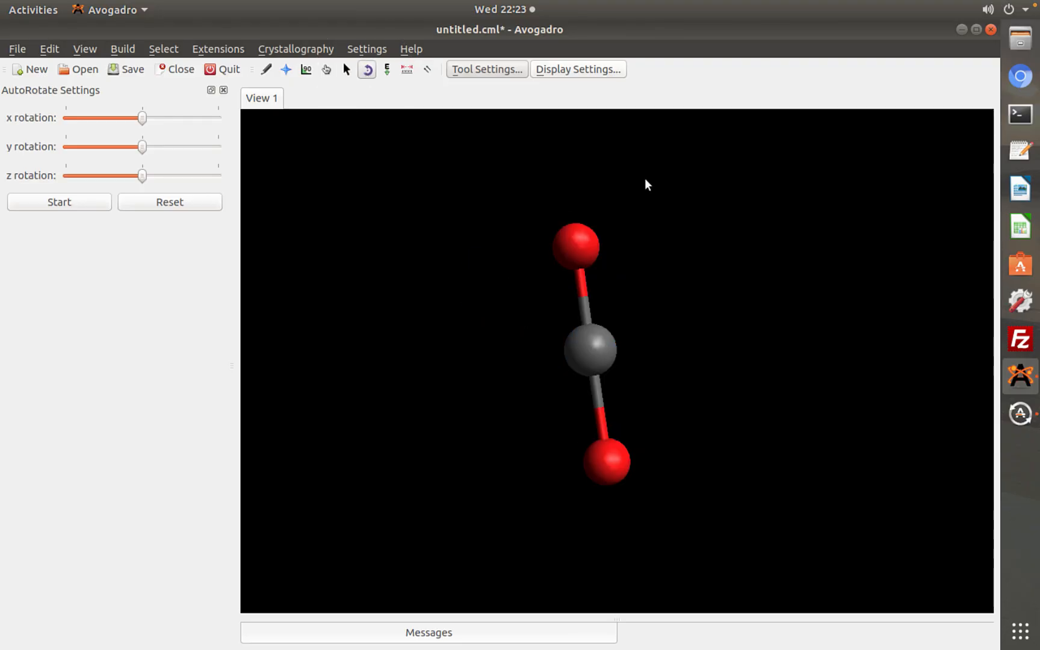
{"action": "left_click_drag", "start_coordinate": [633, 177], "coordinate": [509, 171]}
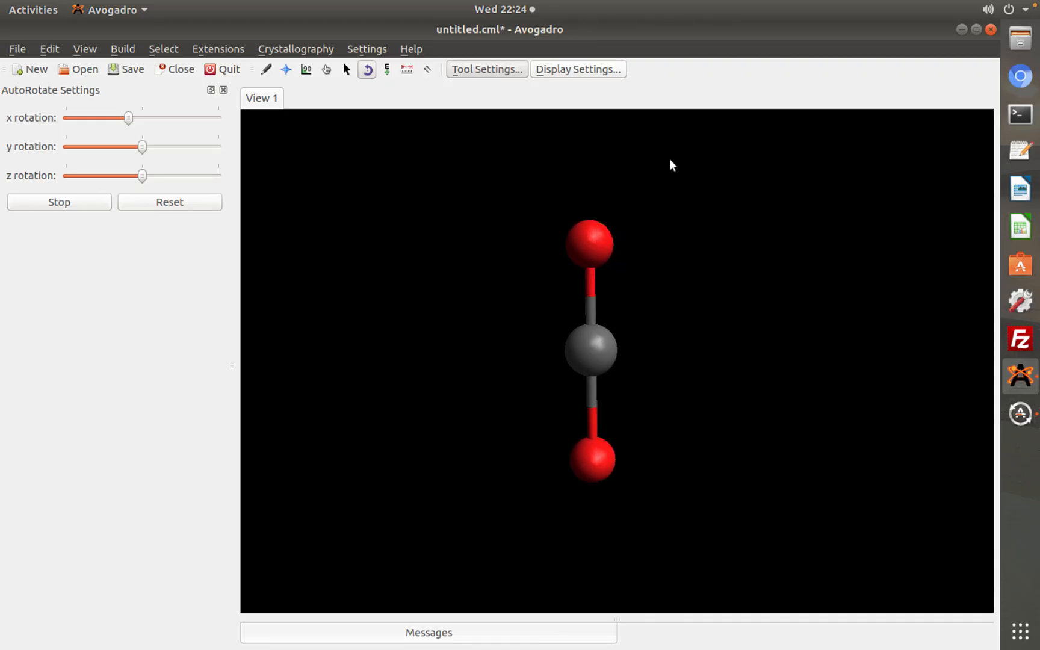
{"action": "left_click_drag", "start_coordinate": [672, 165], "coordinate": [778, 355]}
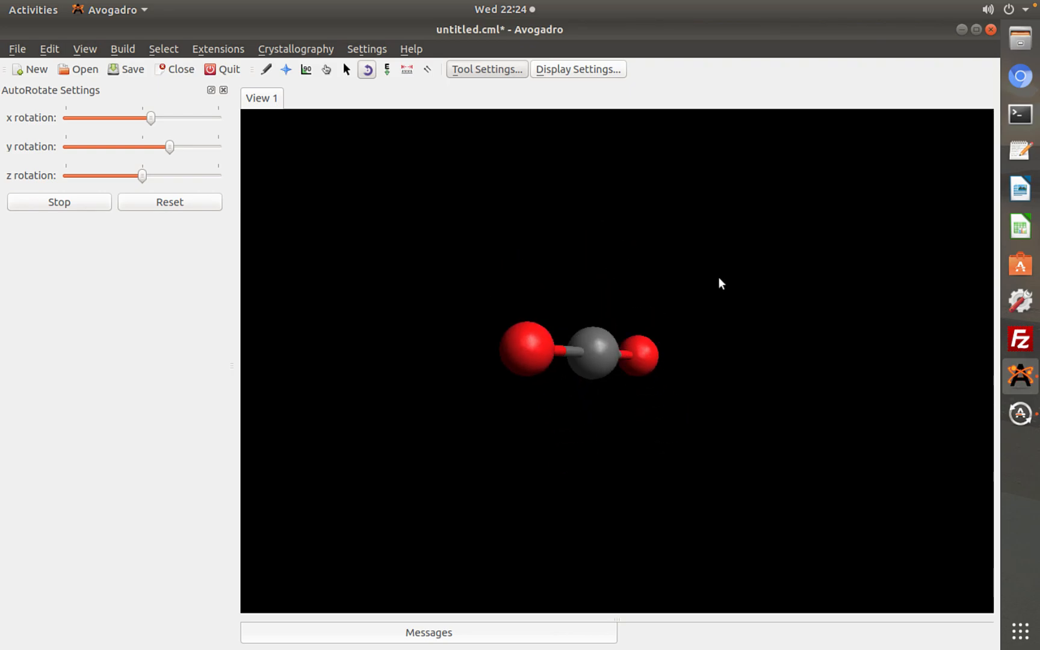
{"action": "left_click", "coordinate": [605, 141]}
{"action": "left_click_drag", "start_coordinate": [604, 138], "coordinate": [877, 420]}
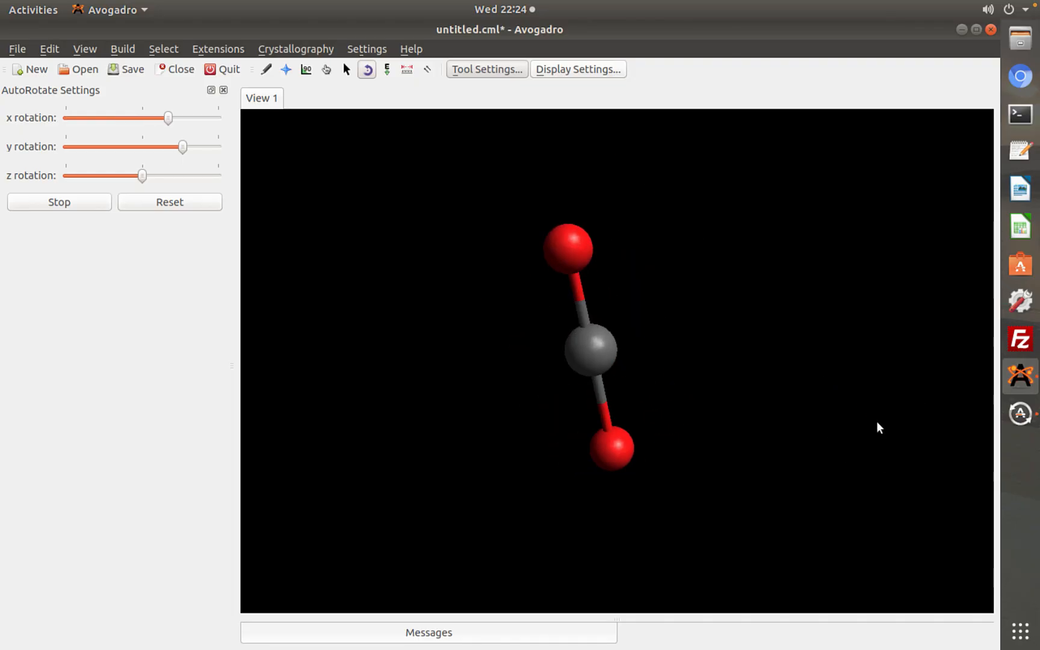
{"action": "left_click_drag", "start_coordinate": [734, 276], "coordinate": [762, 309]}
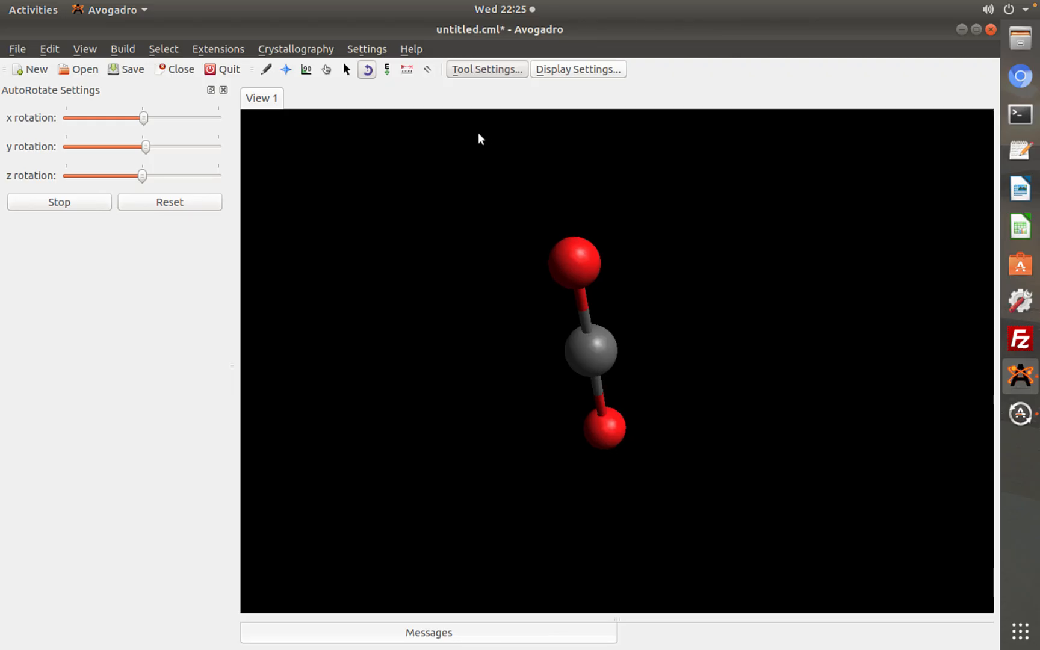
Stop the automatic rotation, reset its x, y and z rotation settings and reset the view of the molecule
{"action": "left_click", "coordinate": [100, 206]}
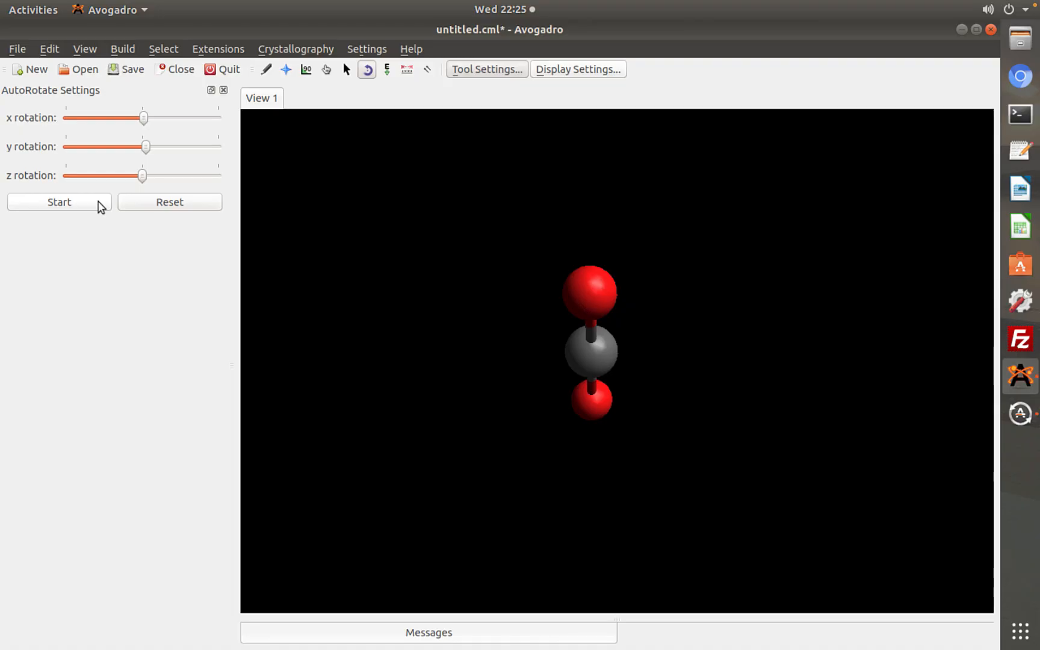
{"action": "left_click", "coordinate": [147, 205]}
{"action": "double_click", "coordinate": [522, 324]}
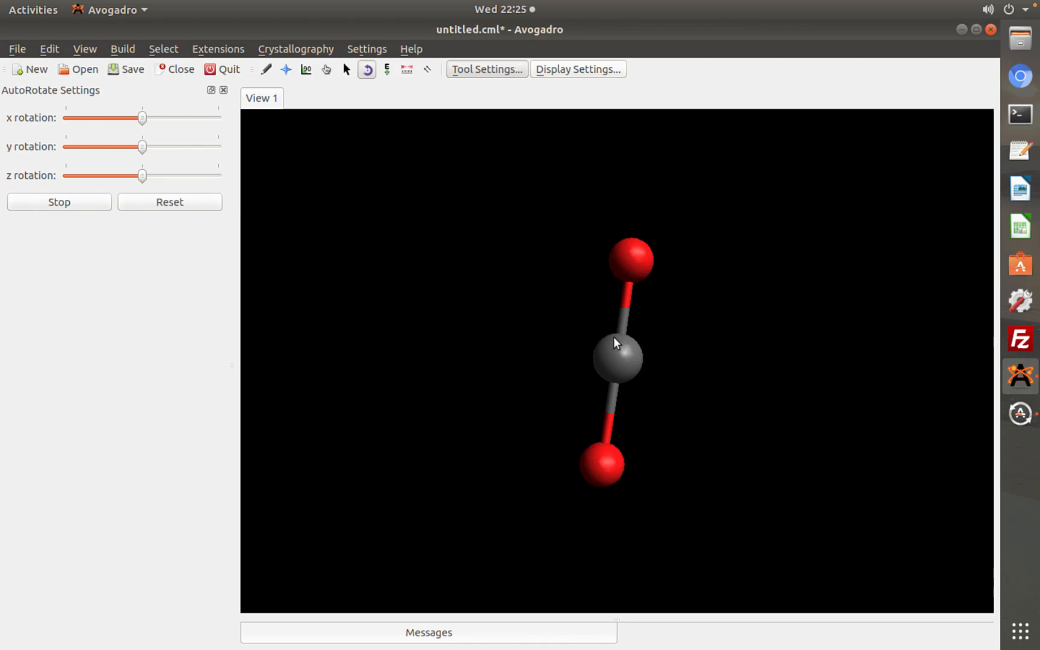
Measure the two carbon–oxygen distances and the oxygen–carbon–oxygen angle with the Measure tool
{"action": "left_click", "coordinate": [389, 70]}
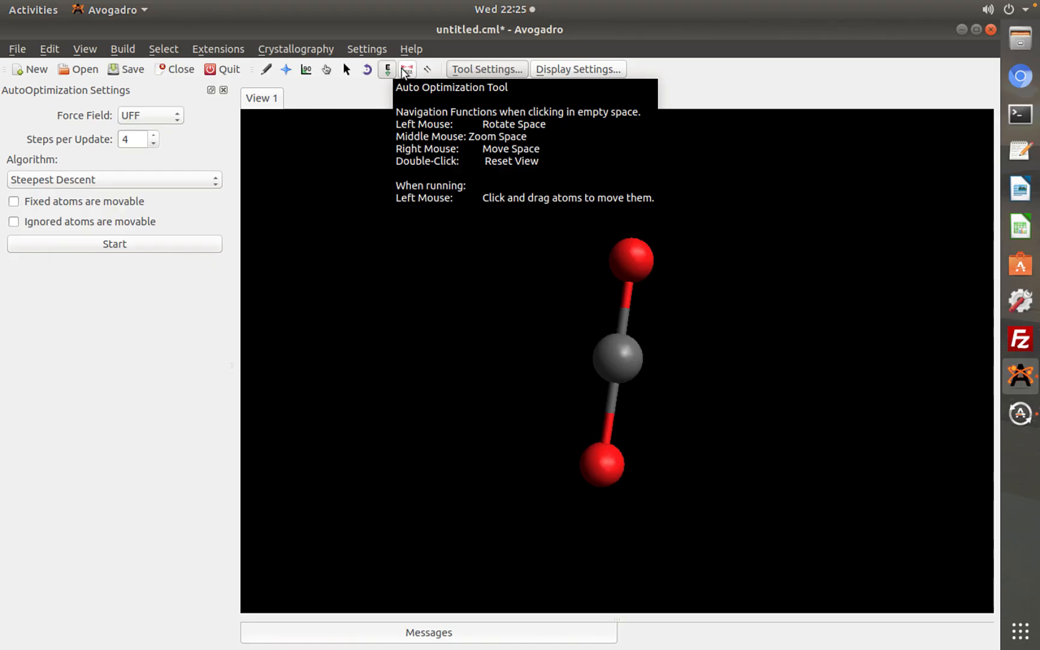
{"action": "left_click", "coordinate": [407, 71]}
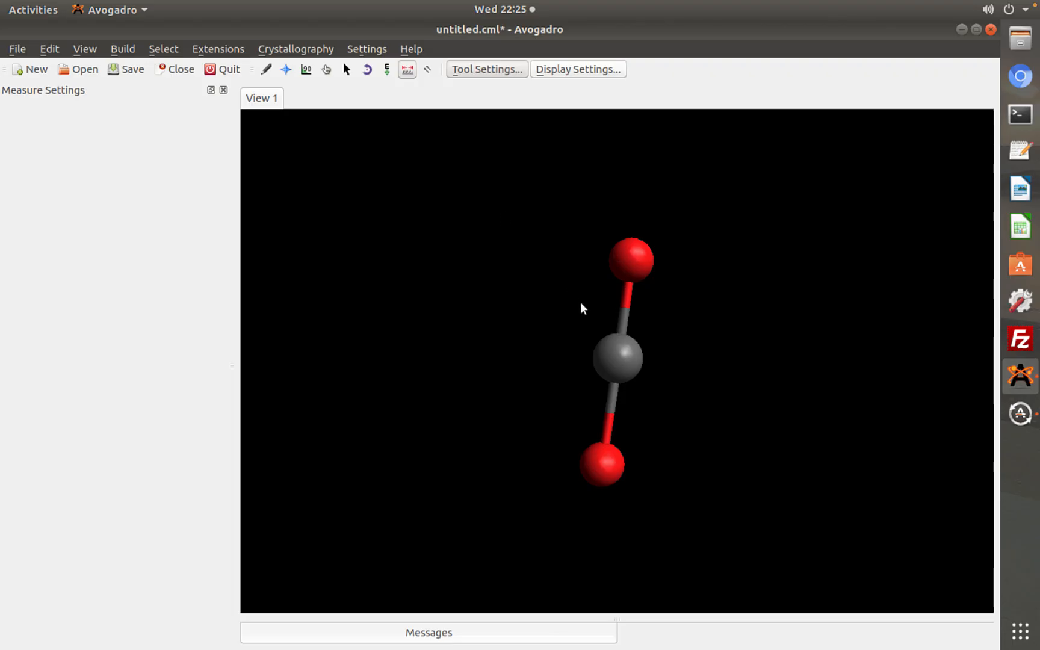
{"action": "left_click", "coordinate": [637, 260]}
{"action": "left_click", "coordinate": [618, 358]}
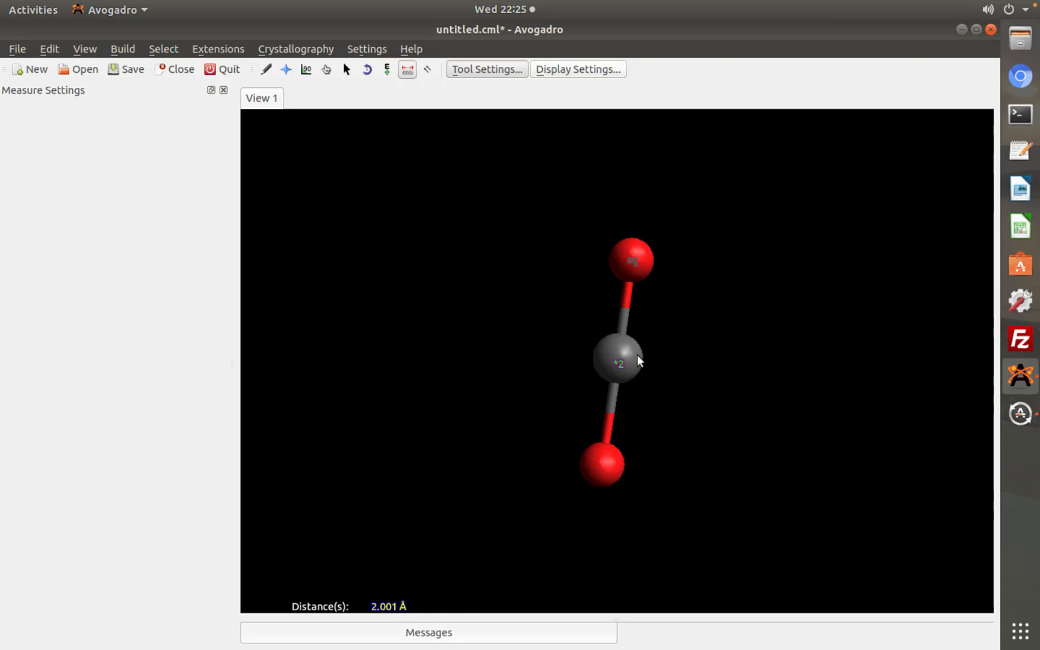
{"action": "left_click", "coordinate": [604, 465]}
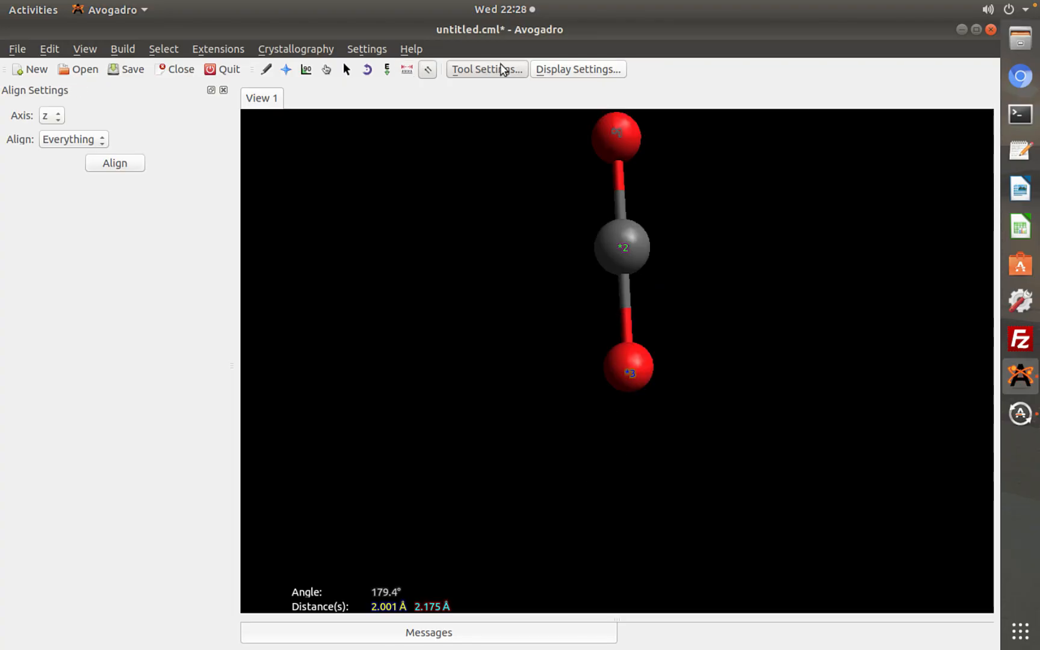
Review the settings of the Measure, AutoRotate, Manipulate, Selection, Navigation and Draw tools one after another
{"action": "left_click", "coordinate": [407, 71]}
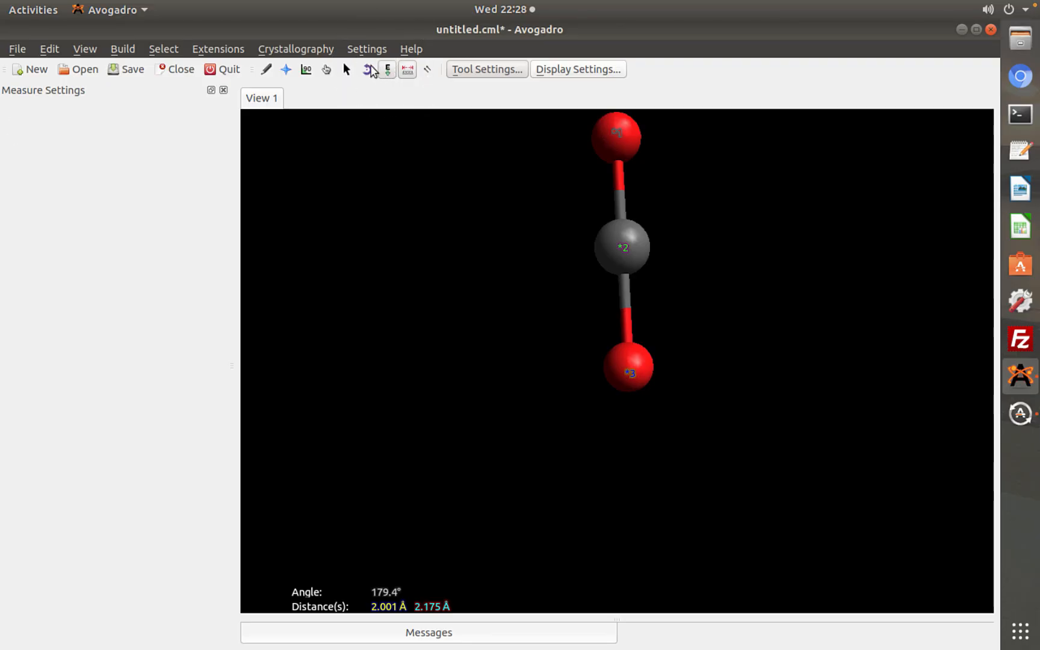
{"action": "left_click", "coordinate": [365, 70]}
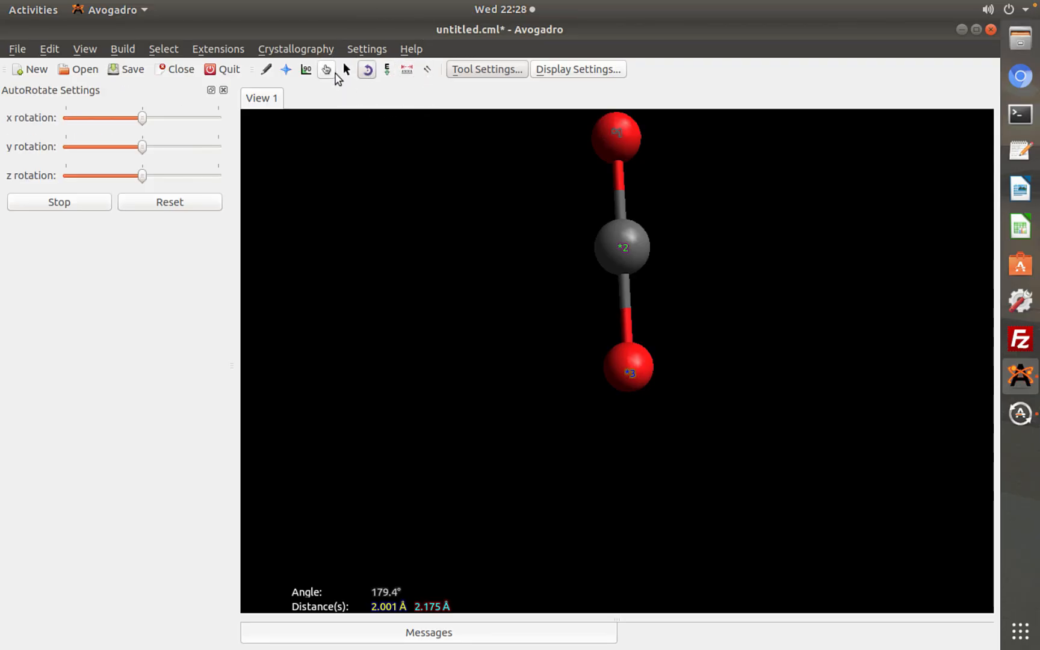
{"action": "left_click", "coordinate": [336, 72]}
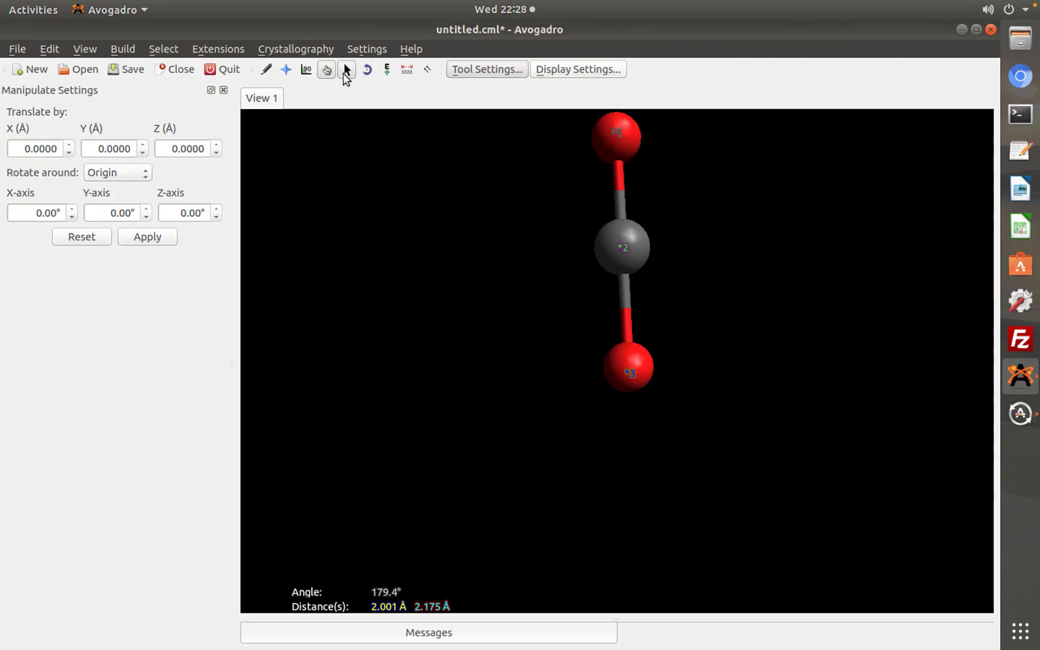
{"action": "left_click", "coordinate": [346, 72]}
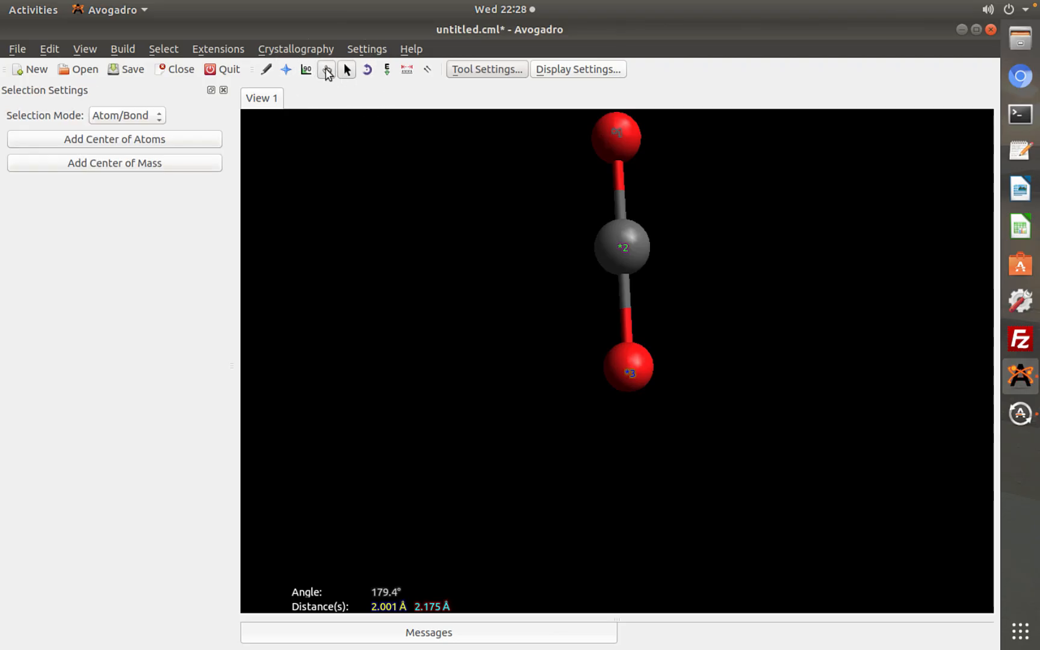
{"action": "left_click", "coordinate": [326, 71]}
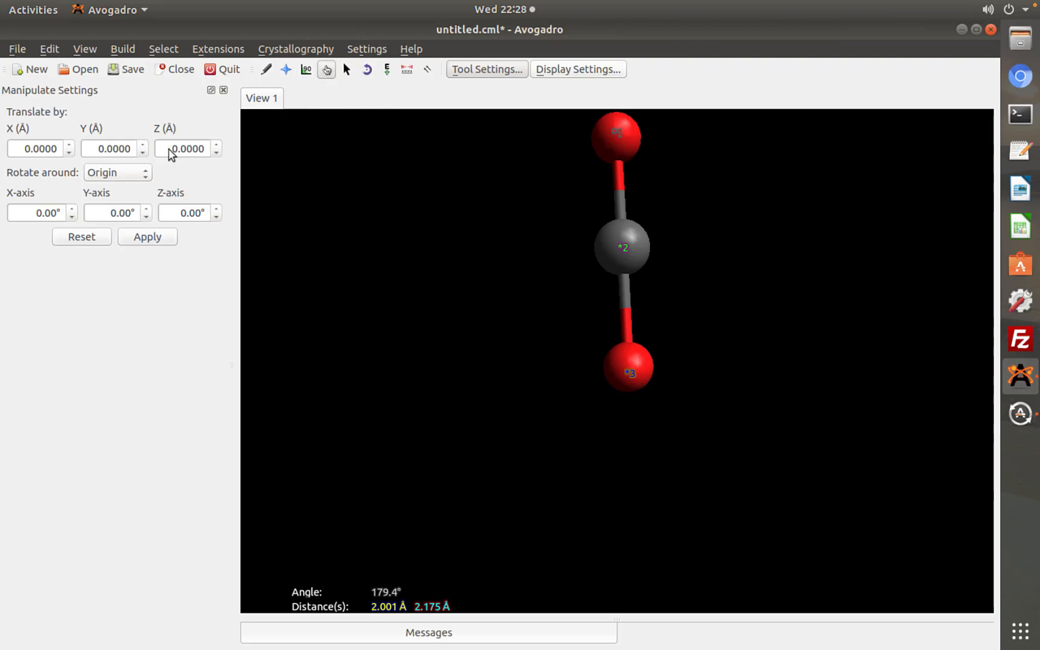
{"action": "left_click", "coordinate": [287, 71]}
{"action": "left_click", "coordinate": [268, 70]}
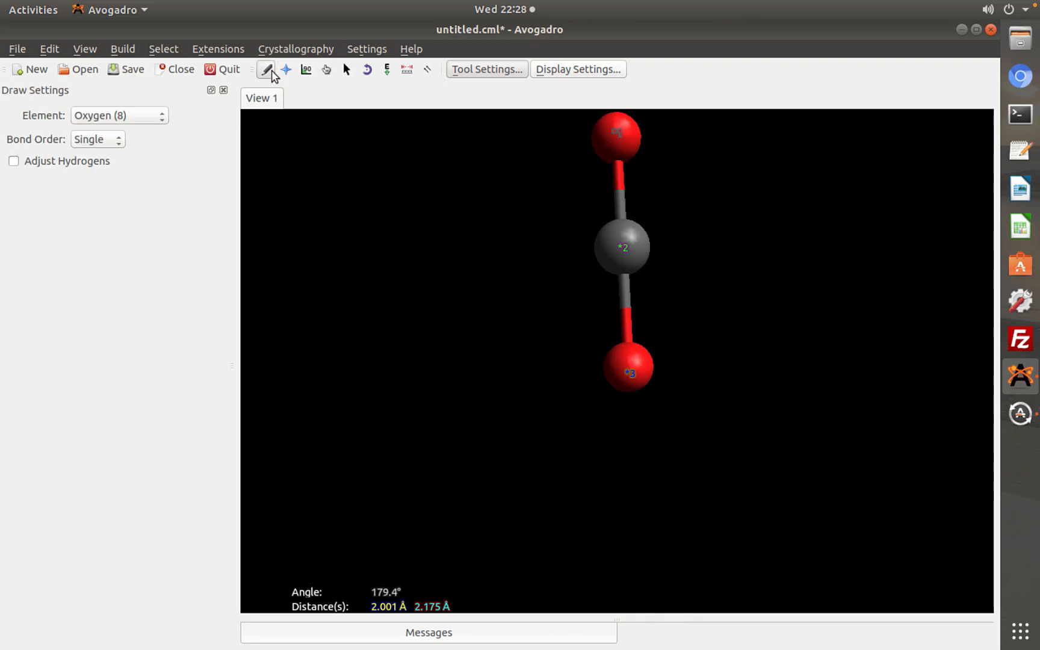
Show the Display Types settings, detach them as a floating window and dock them back
{"action": "left_click", "coordinate": [593, 74]}
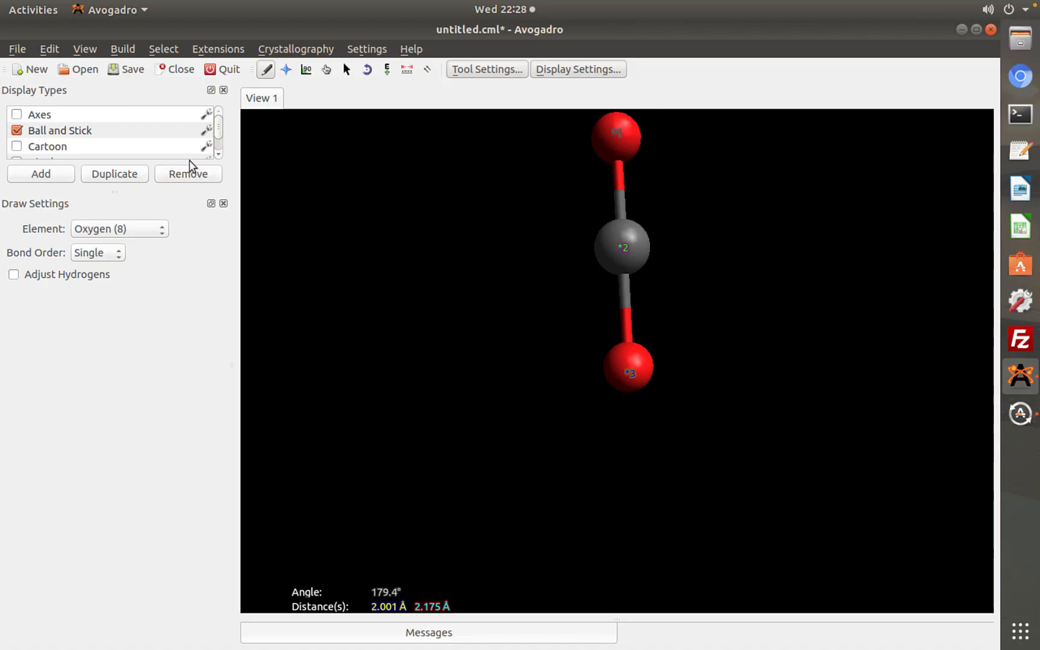
{"action": "left_click", "coordinate": [211, 91]}
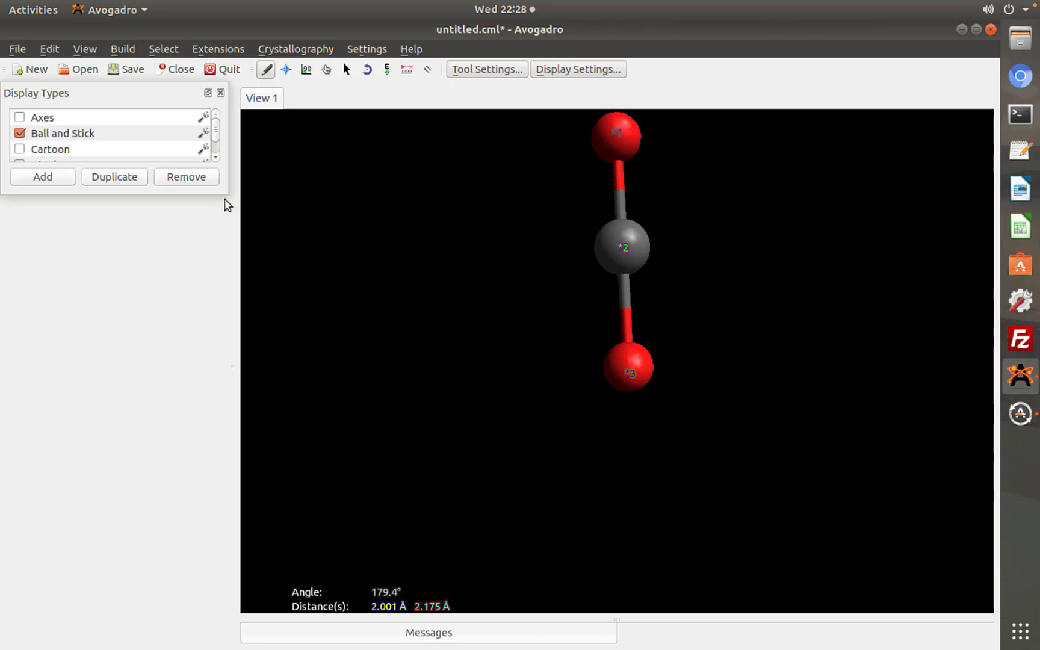
{"action": "left_click", "coordinate": [208, 94]}
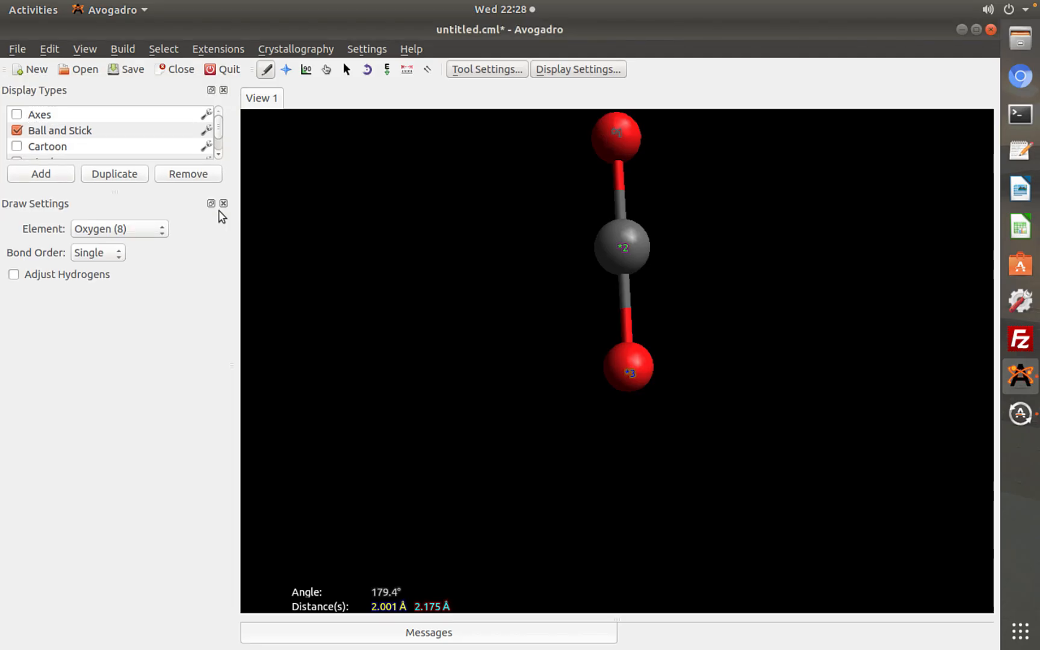
Browse the available display types and turn on Label for the atoms
{"action": "left_click", "coordinate": [218, 151]}
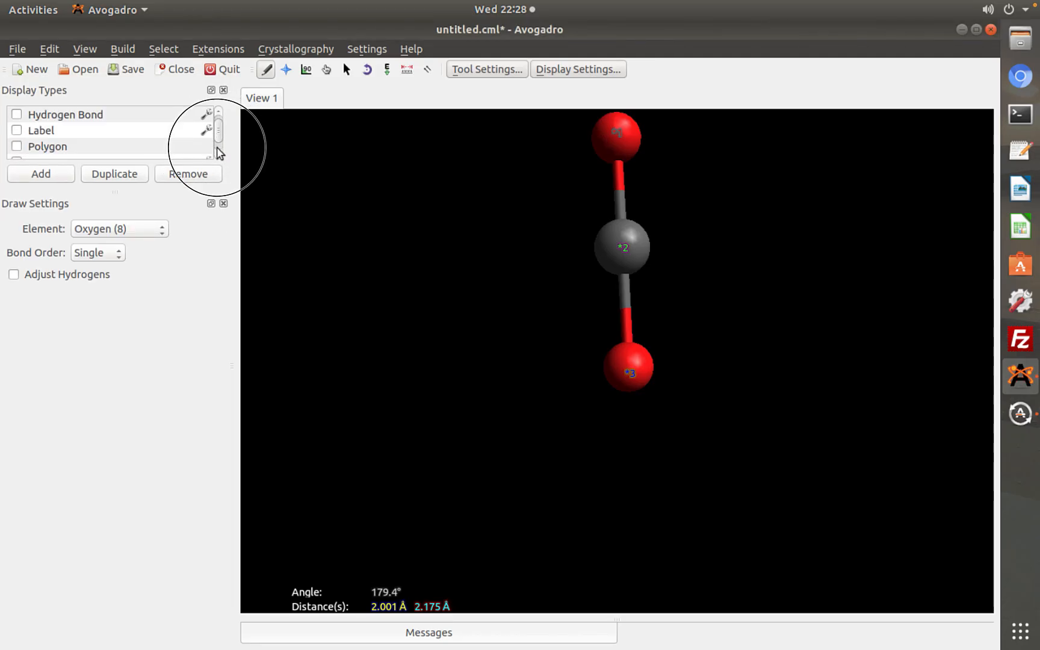
{"action": "left_click", "coordinate": [218, 148]}
{"action": "left_click", "coordinate": [219, 158]}
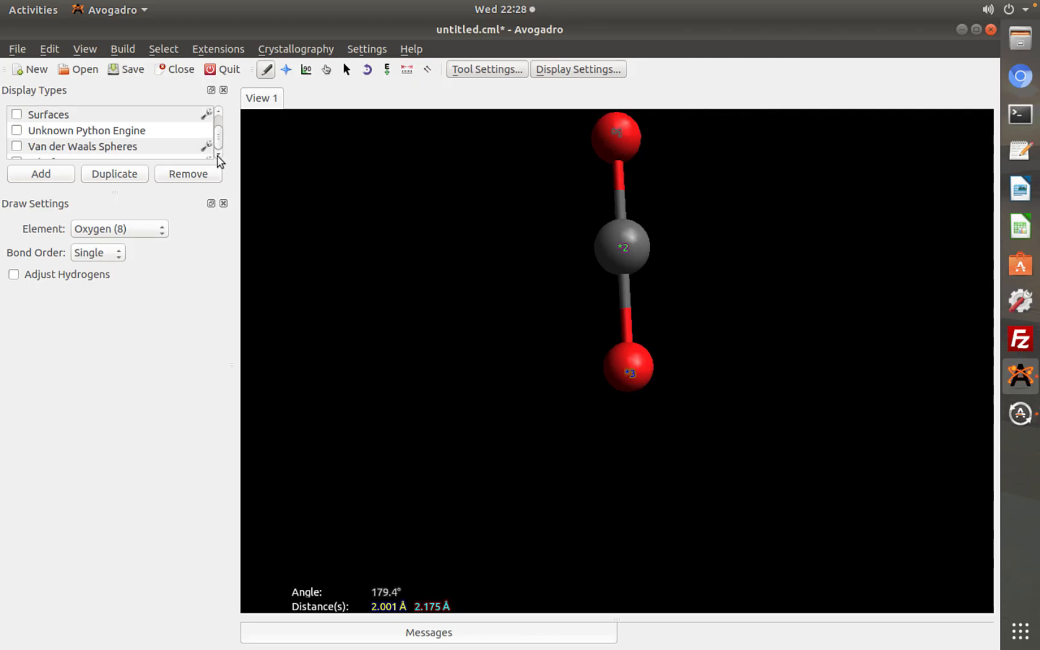
{"action": "left_click", "coordinate": [219, 118]}
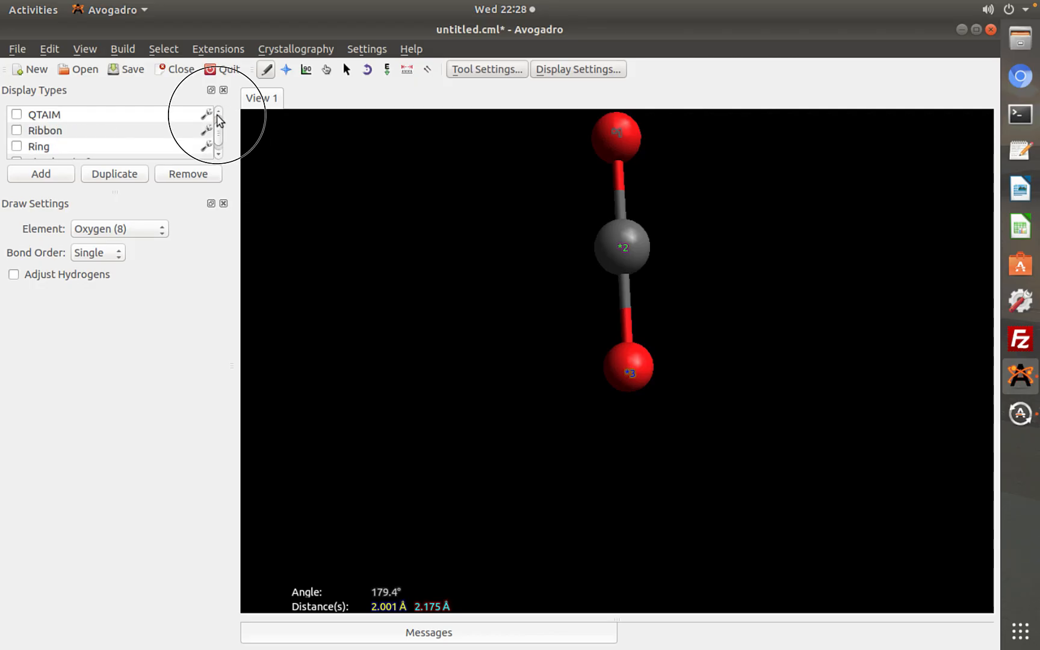
{"action": "left_click", "coordinate": [217, 118]}
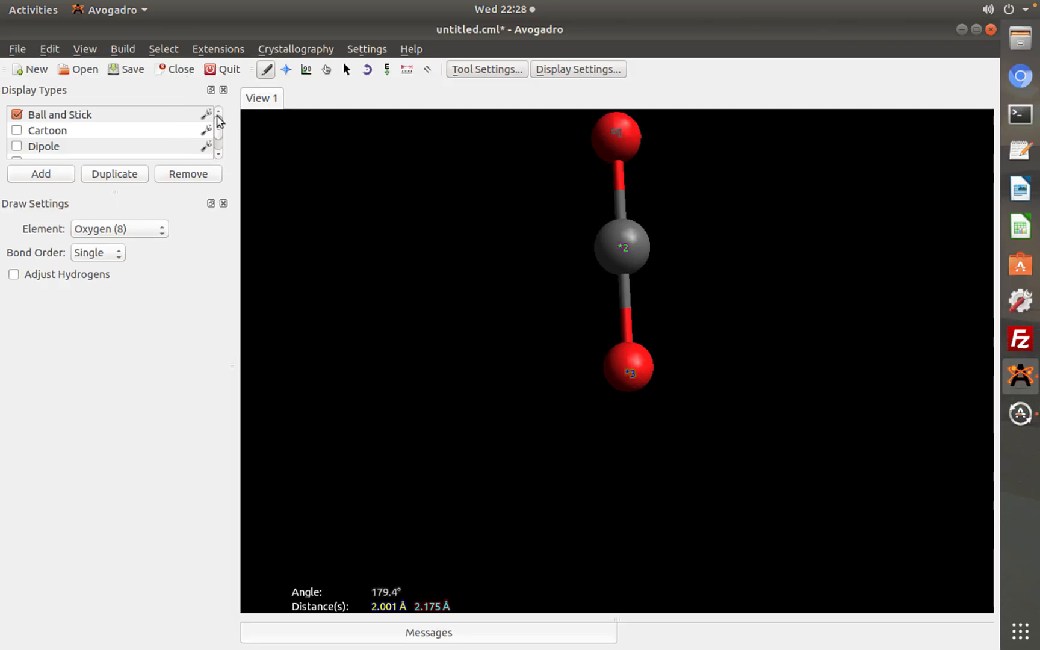
{"action": "left_click", "coordinate": [219, 158]}
{"action": "left_click", "coordinate": [219, 157]}
{"action": "left_click", "coordinate": [219, 158]}
{"action": "left_click", "coordinate": [219, 157]}
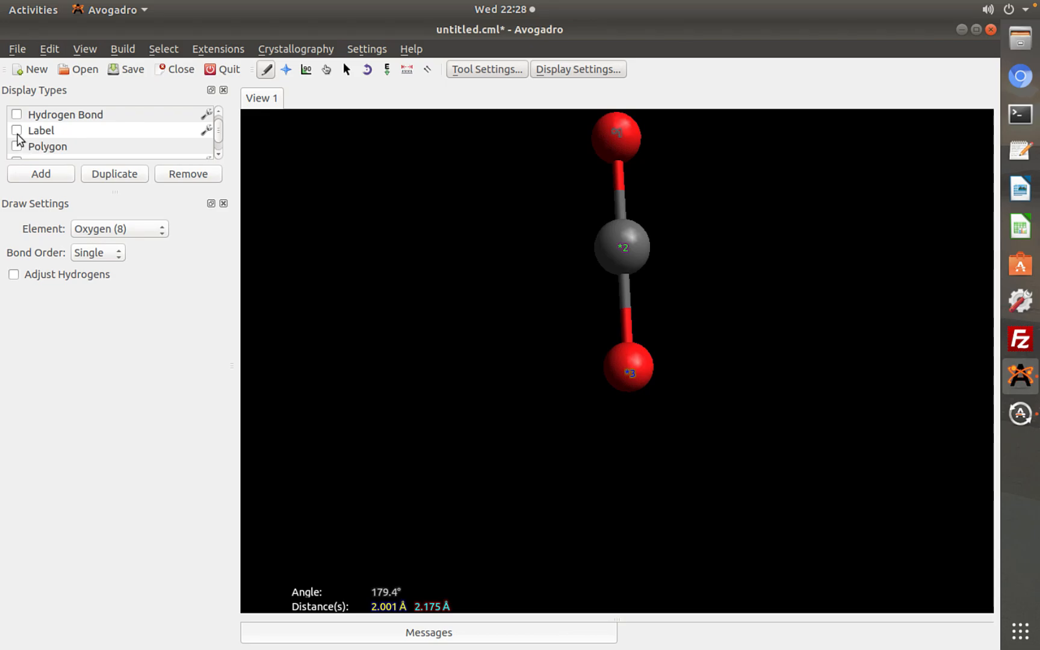
{"action": "left_click", "coordinate": [16, 130]}
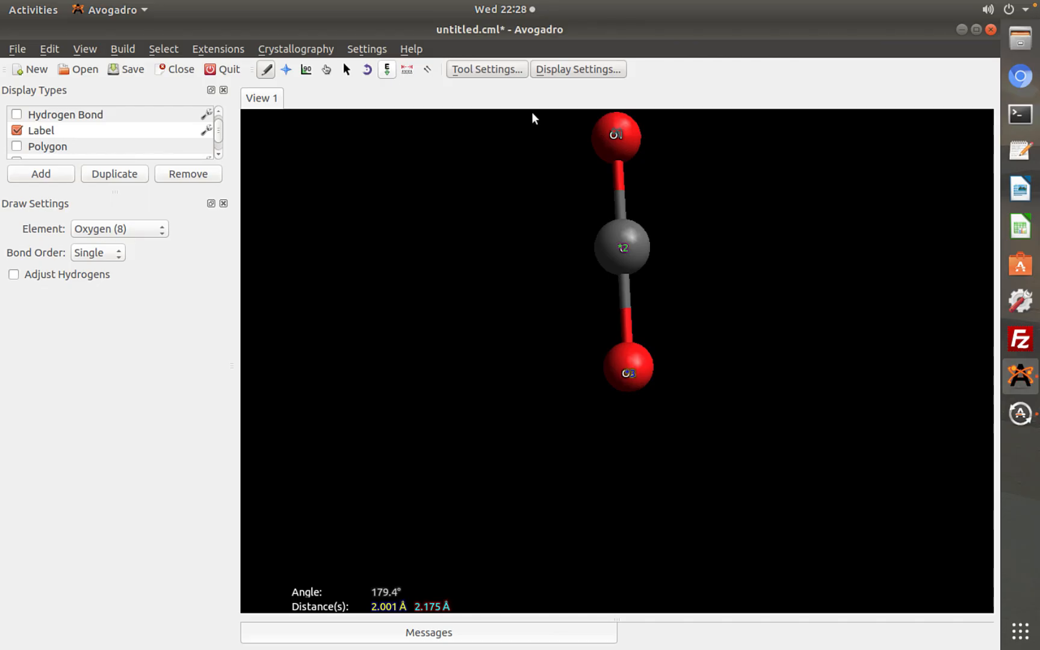
Clear the distance and angle measurements from the molecule and reset the view
{"action": "left_click", "coordinate": [407, 70]}
{"action": "right_click", "coordinate": [564, 396]}
{"action": "left_click", "coordinate": [412, 70]}
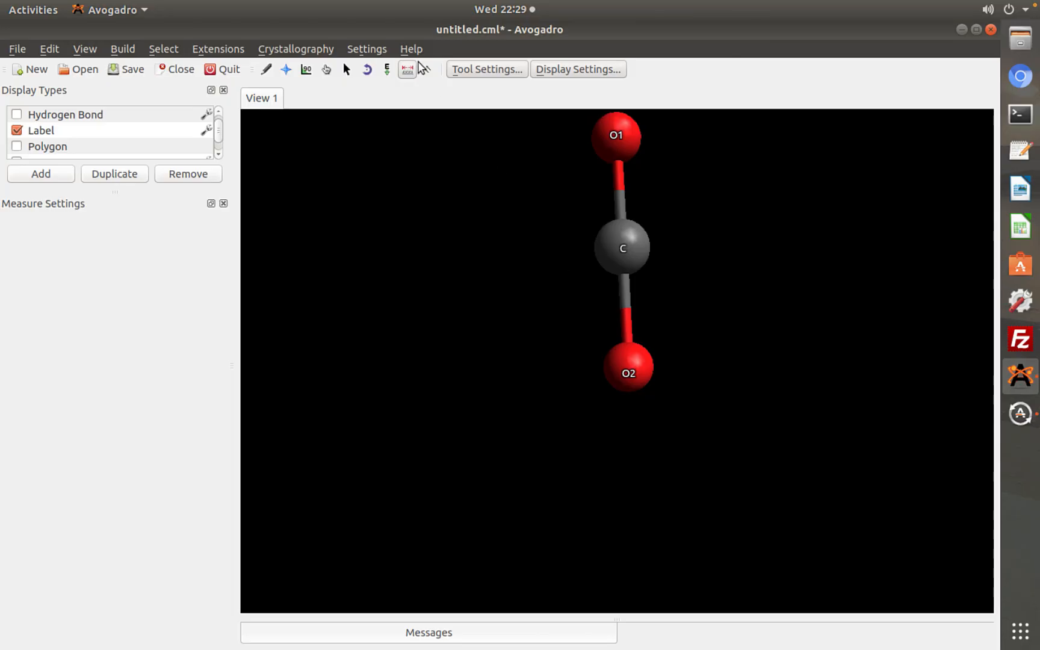
{"action": "double_click", "coordinate": [666, 265]}
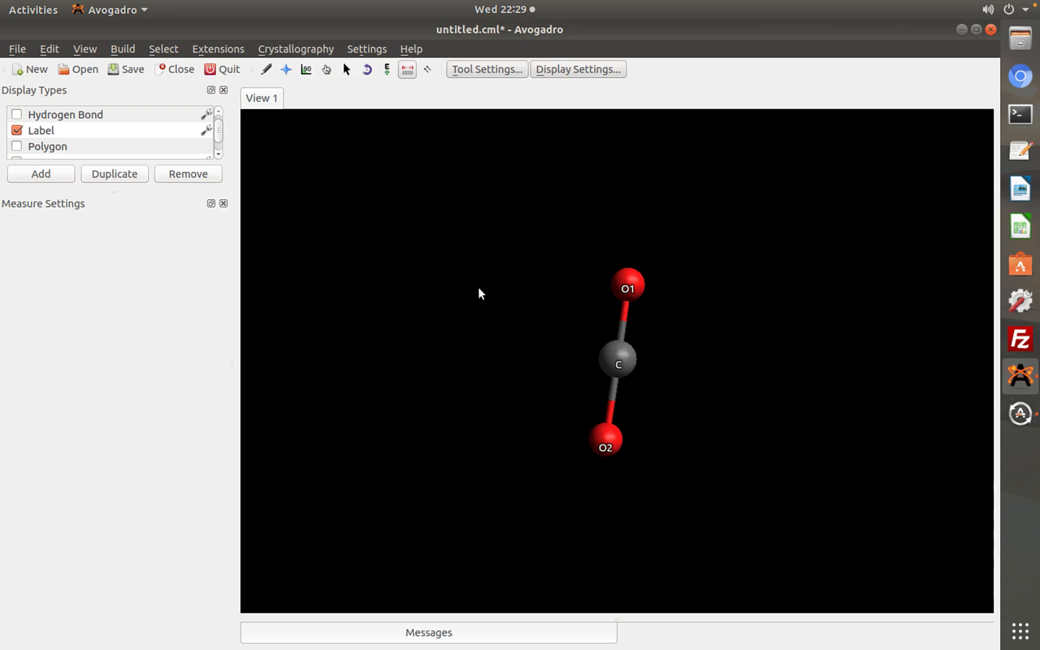
Open the periodic table as the Draw tool's element source with Other and move its window clear of the drawing settings
{"action": "left_click", "coordinate": [267, 70]}
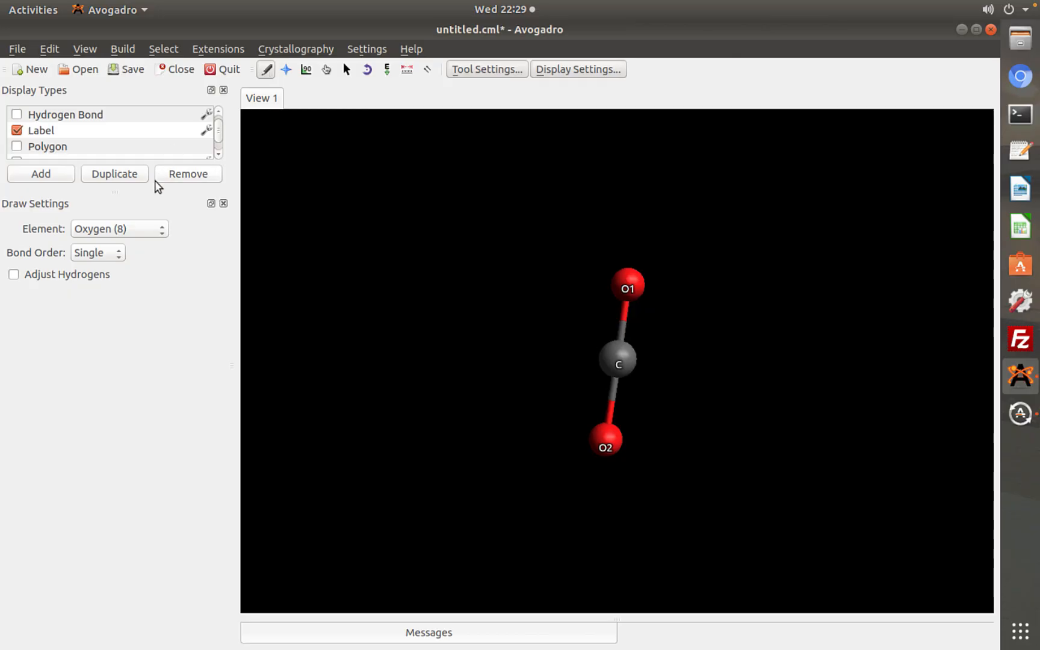
{"action": "left_click", "coordinate": [149, 234]}
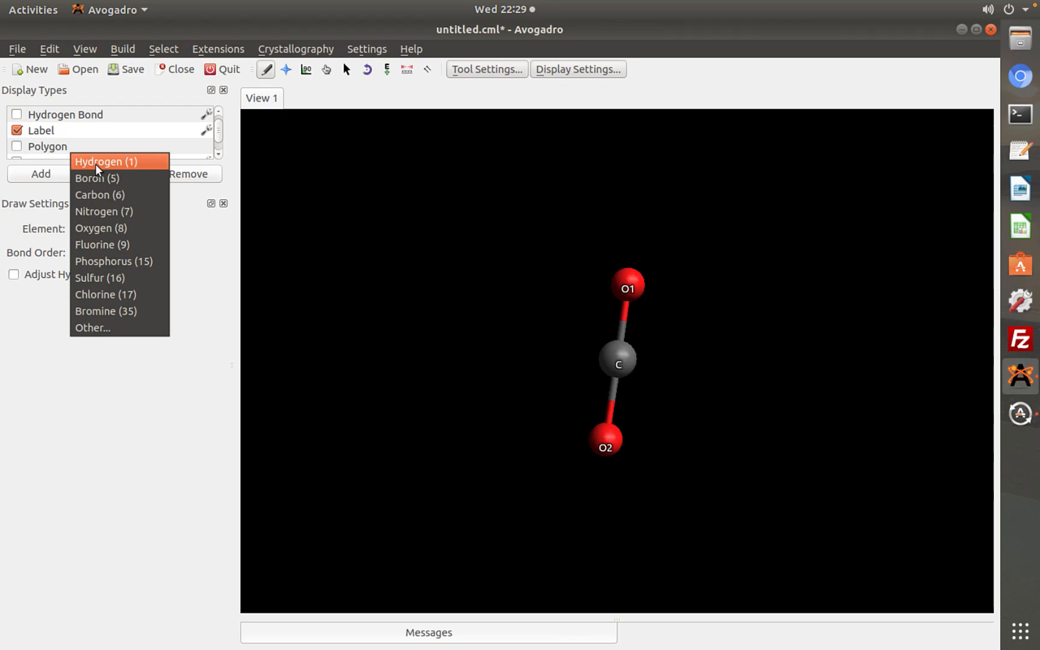
{"action": "left_click", "coordinate": [109, 326]}
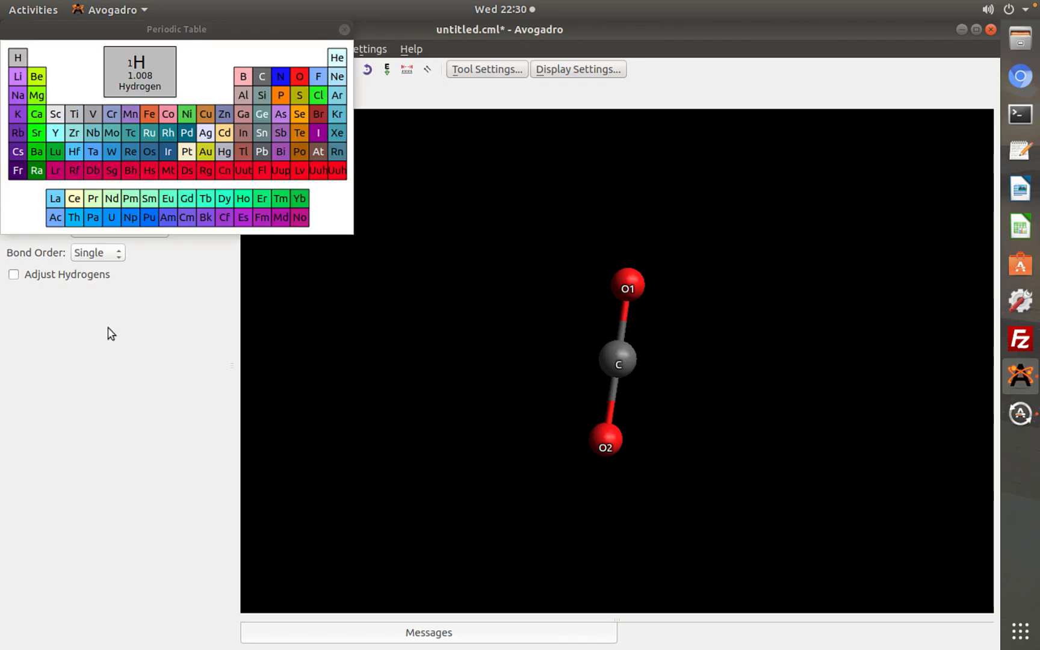
{"action": "left_click", "coordinate": [109, 25]}
{"action": "left_click_drag", "start_coordinate": [110, 28], "coordinate": [171, 333]}
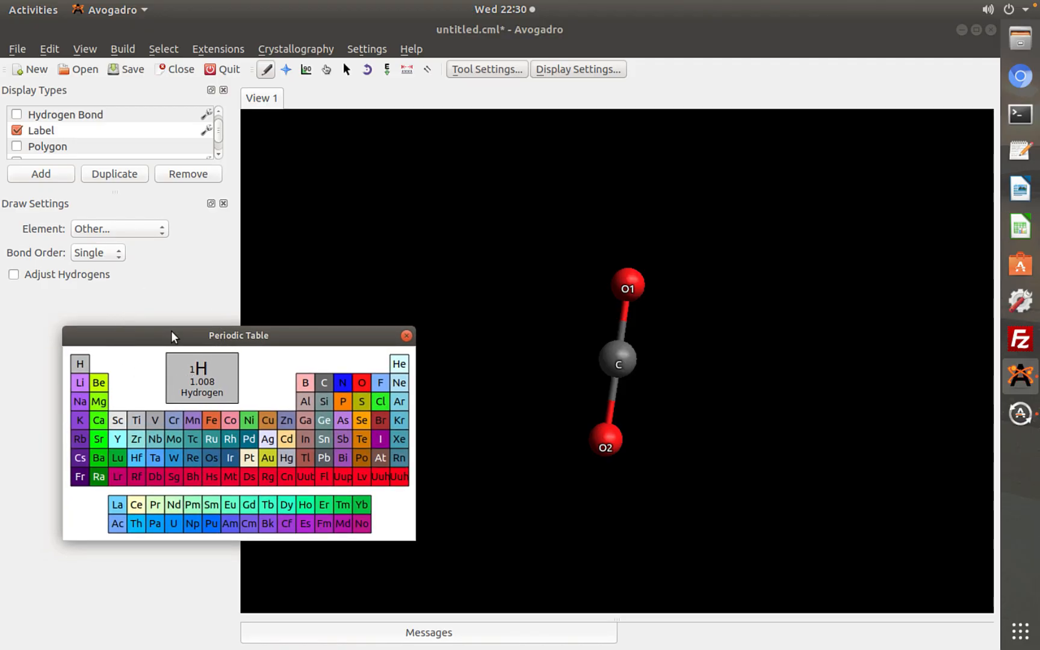